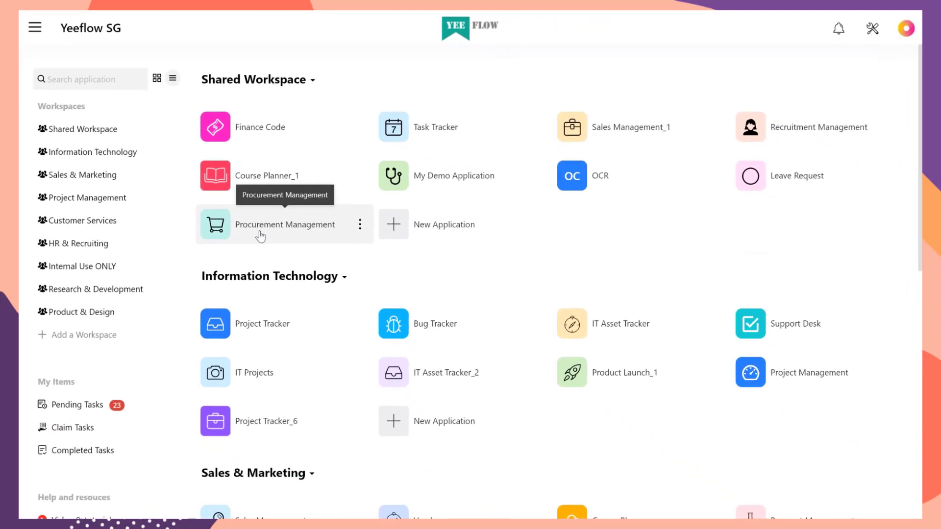
Step: Open Procurement Management and preview the Purchase Request, Purchase Order Request and Payment Request forms
{"action": "left_click", "coordinate": [260, 236]}
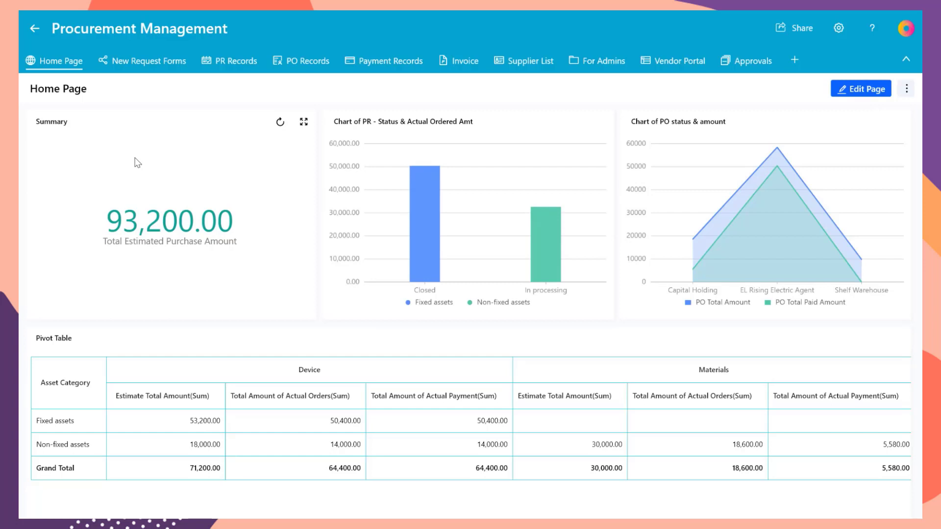
{"action": "mouse_move", "coordinate": [147, 63]}
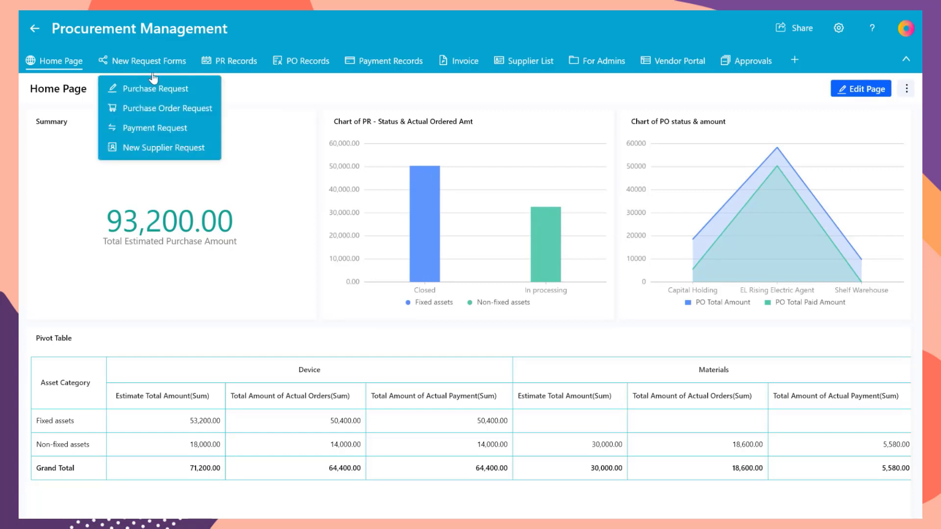
{"action": "left_click", "coordinate": [164, 97]}
{"action": "mouse_move", "coordinate": [164, 77]}
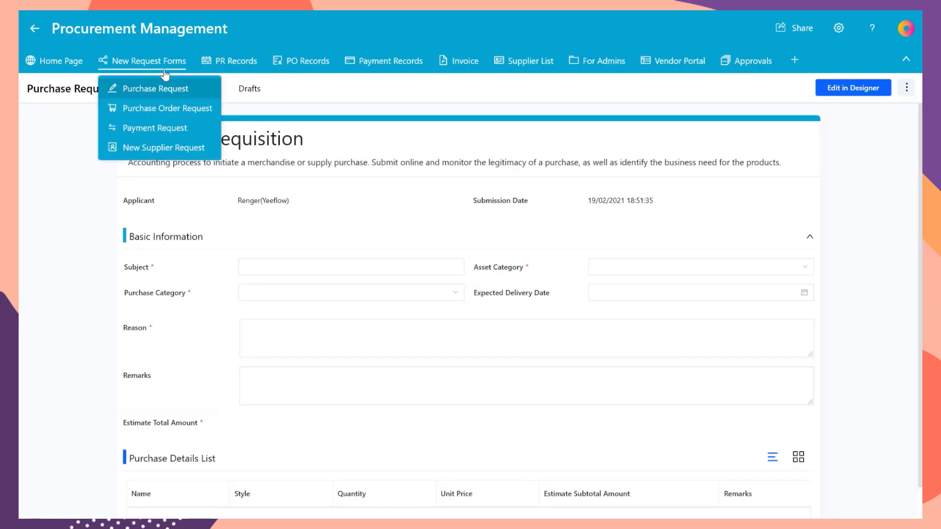
{"action": "left_click", "coordinate": [188, 111]}
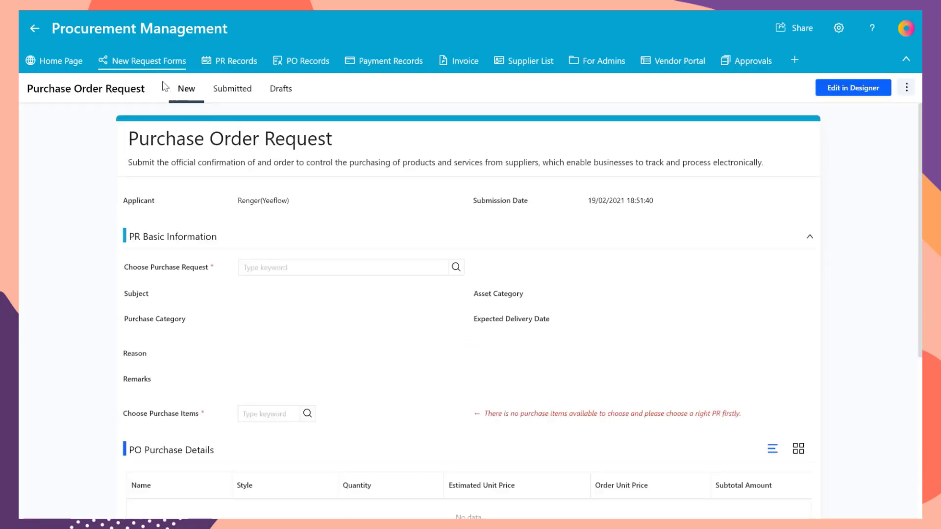
{"action": "mouse_move", "coordinate": [161, 79]}
{"action": "left_click", "coordinate": [162, 128]}
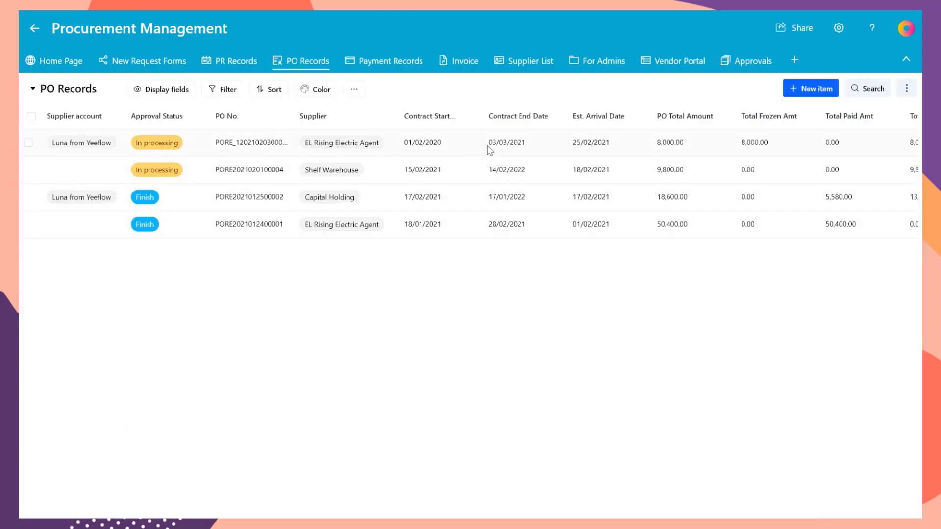
Step: Browse a PO record in the PO records list, then view the Vendor Portal dashboard page
{"action": "left_click", "coordinate": [487, 149]}
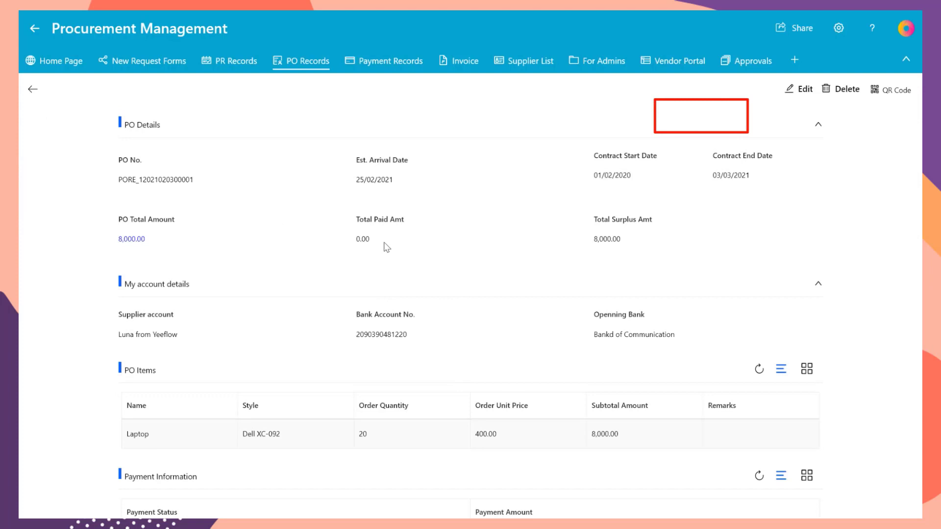
{"action": "left_click", "coordinate": [33, 89]}
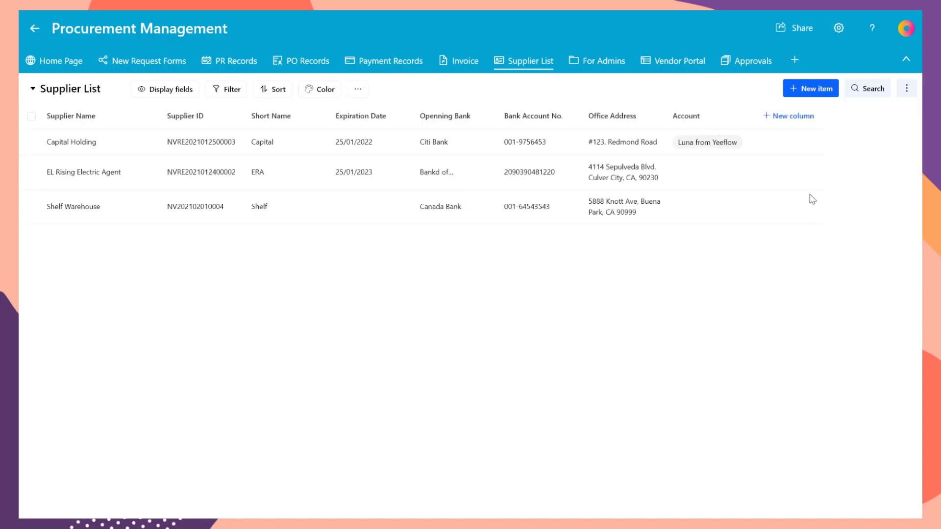
{"action": "left_click", "coordinate": [676, 60]}
Step: Create a private service portal named 'Vendor' at the address 'yeevendors'
{"action": "left_click", "coordinate": [838, 38]}
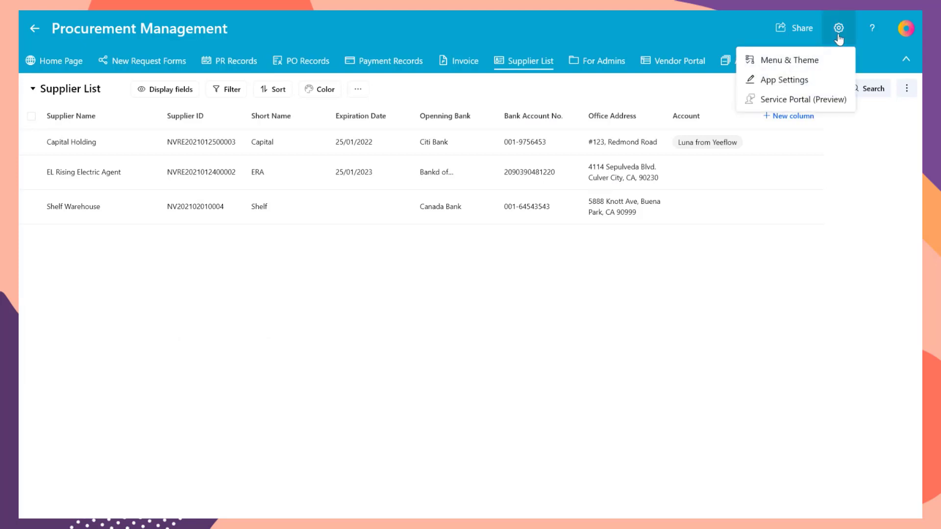
{"action": "left_click", "coordinate": [835, 99]}
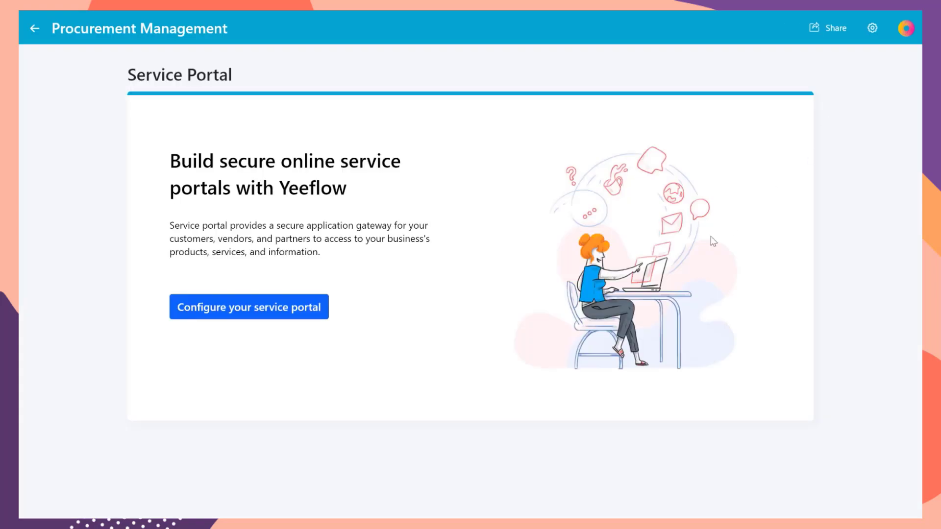
{"action": "left_click", "coordinate": [309, 309]}
{"action": "left_click", "coordinate": [468, 161]}
{"action": "type", "text": "Vendor Portal"}
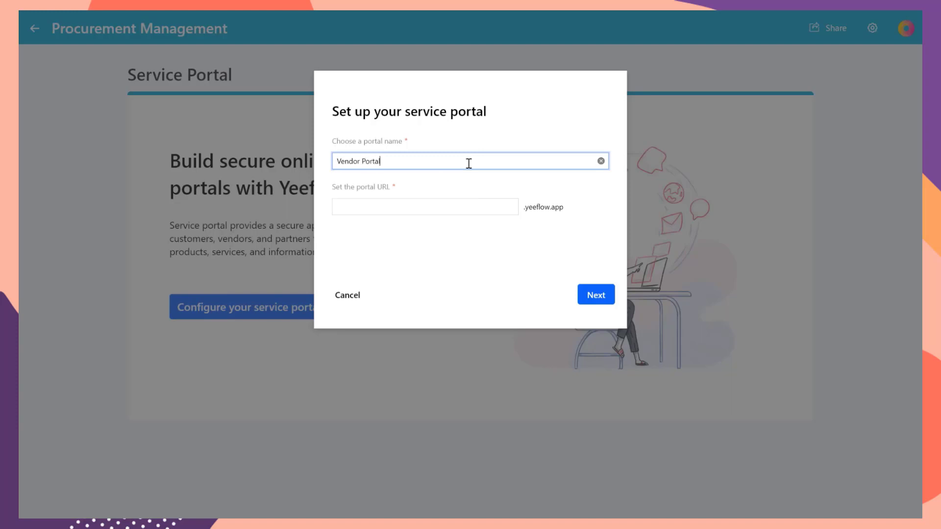
{"action": "left_click", "coordinate": [477, 206]}
{"action": "type", "text": "yeevendors"}
{"action": "left_click", "coordinate": [471, 248]}
{"action": "left_click", "coordinate": [595, 294]}
{"action": "left_click", "coordinate": [346, 213]}
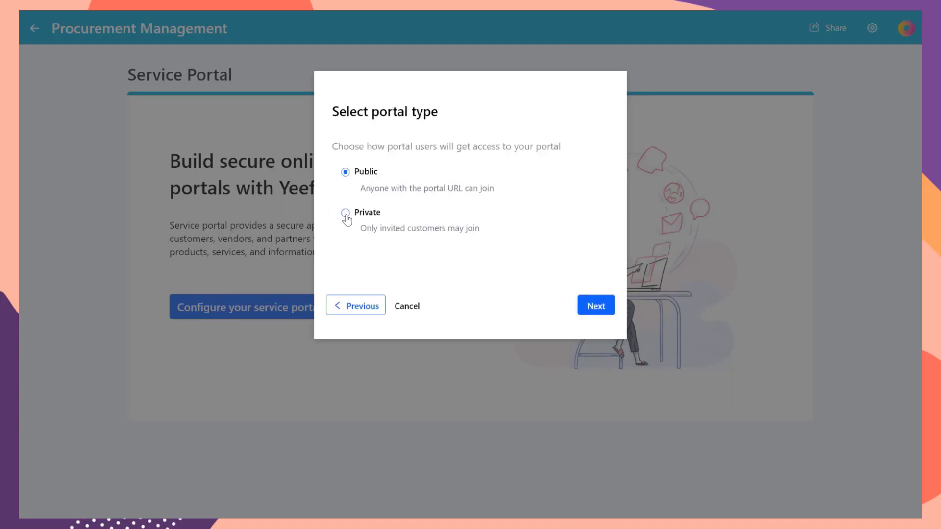
{"action": "left_click", "coordinate": [601, 307]}
Step: Exclude Payment Terms, Payment Records, PO Details, PR Details, Supplier List, PR Records and Home Page
{"action": "left_click", "coordinate": [449, 222]}
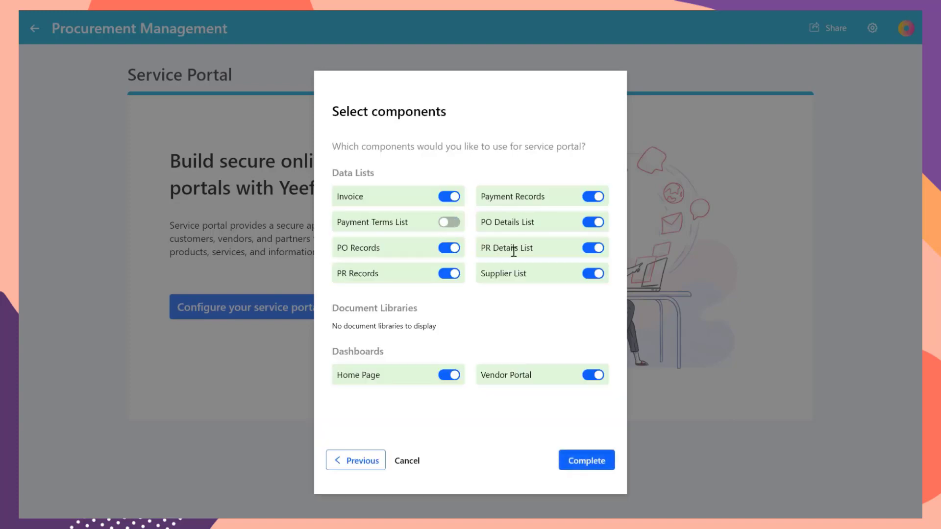
{"action": "left_click", "coordinate": [592, 196]}
{"action": "left_click", "coordinate": [591, 222]}
{"action": "left_click", "coordinate": [592, 248]}
{"action": "left_click", "coordinate": [592, 273]}
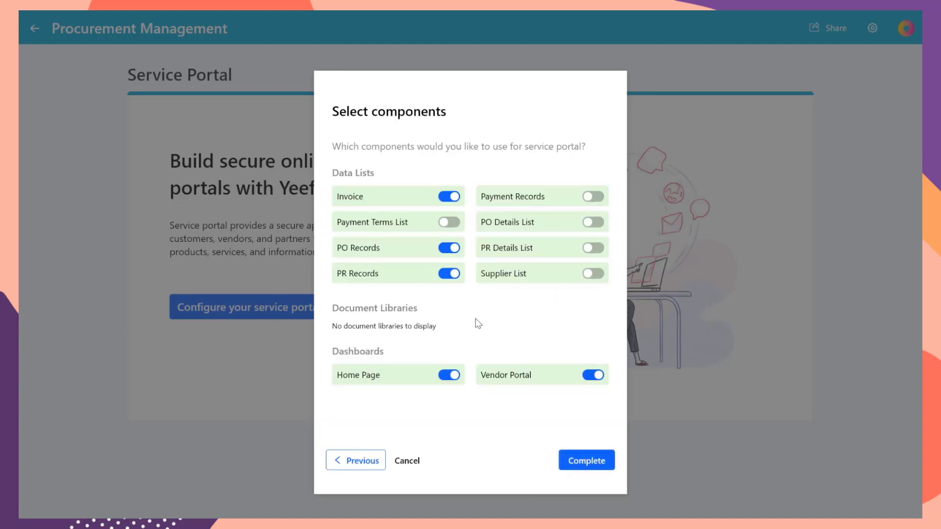
{"action": "left_click", "coordinate": [449, 274]}
{"action": "left_click", "coordinate": [449, 375]}
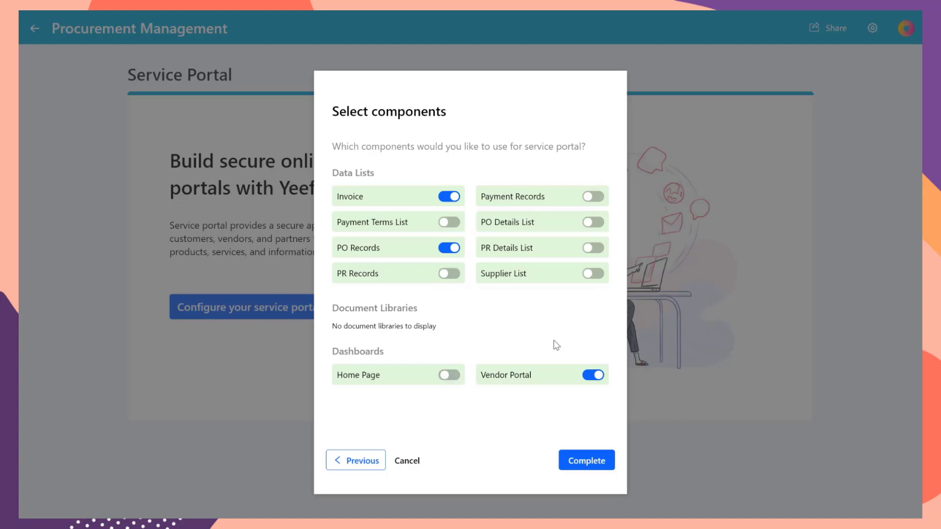
Step: Finish the portal and add portal user 'Vendor User' with their e-mail address
{"action": "left_click", "coordinate": [583, 460]}
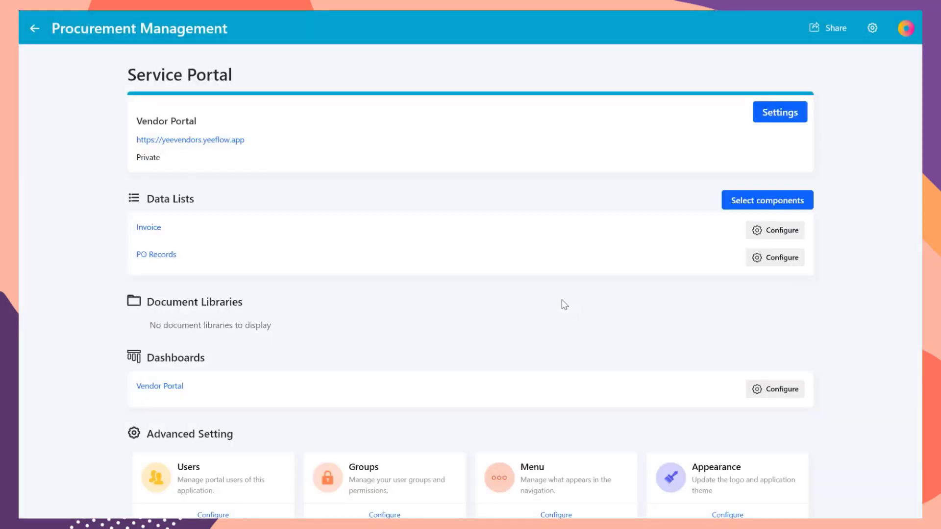
{"action": "scroll", "coordinate": [549, 310], "scroll_direction": "down", "scroll_amount": 2}
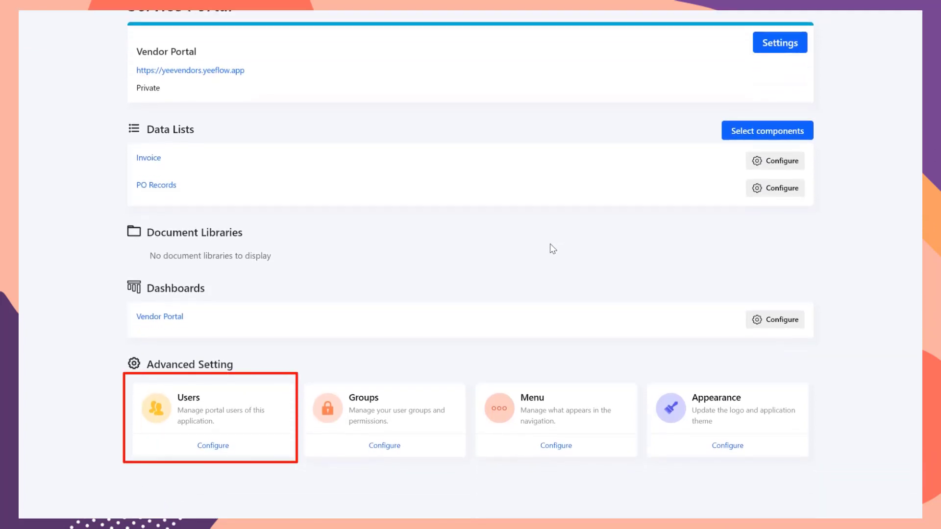
{"action": "left_click", "coordinate": [223, 450]}
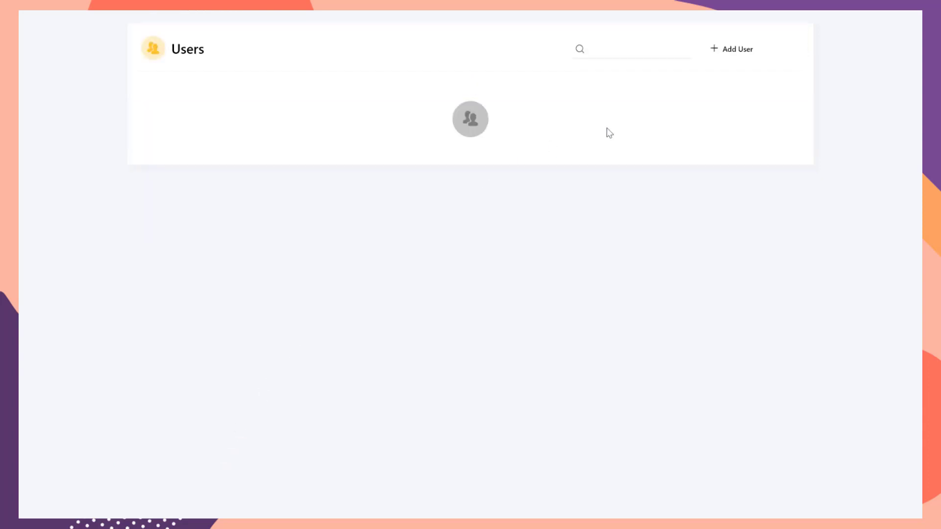
{"action": "left_click", "coordinate": [749, 126]}
{"action": "type", "text": "Vendor User"}
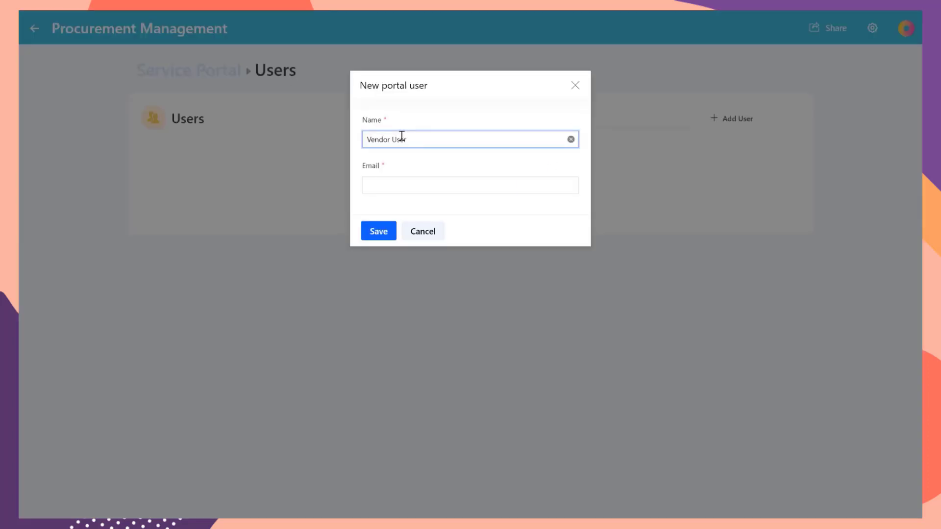
{"action": "left_click", "coordinate": [428, 185]}
{"action": "left_click", "coordinate": [378, 232]}
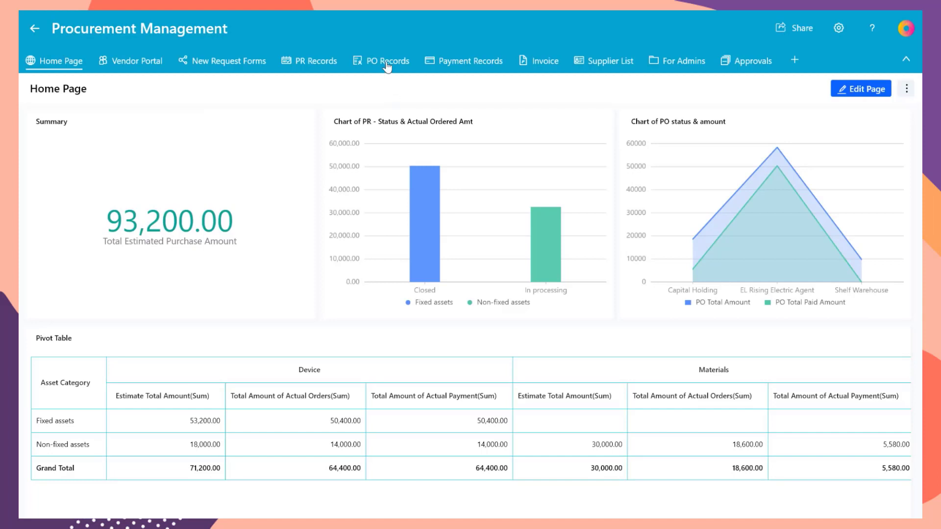
Step: Add a User column 'Vendor Account' restricted to Portal User to the Supplier List
{"action": "left_click", "coordinate": [604, 60]}
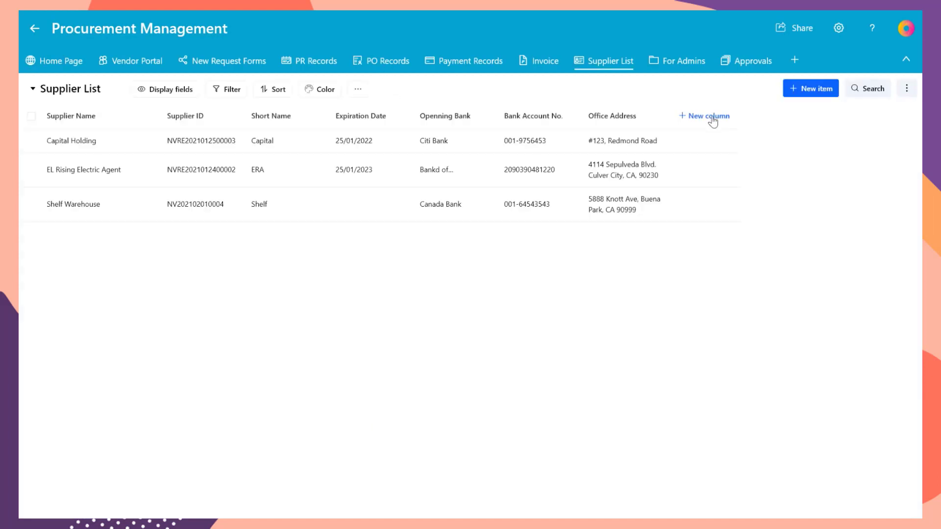
{"action": "left_click", "coordinate": [712, 117]}
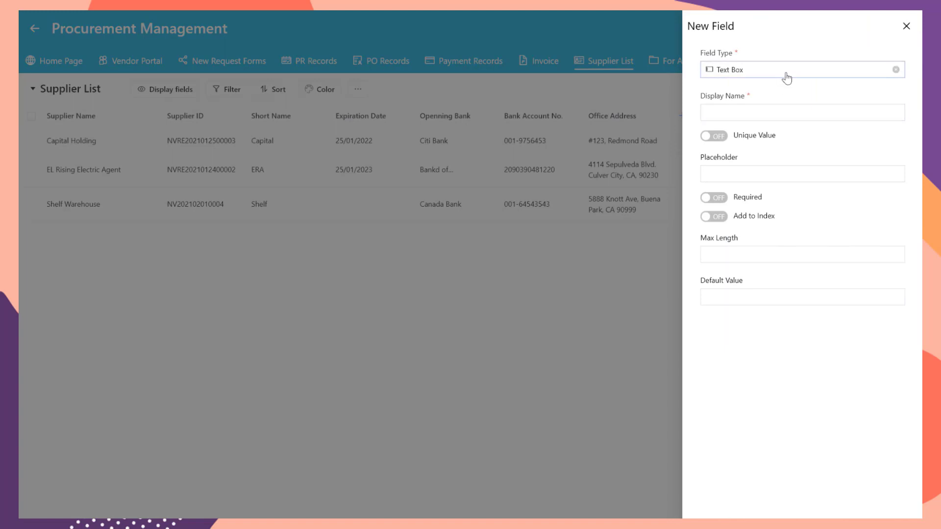
{"action": "left_click", "coordinate": [786, 77]}
{"action": "scroll", "coordinate": [745, 157], "scroll_direction": "down", "scroll_amount": 3}
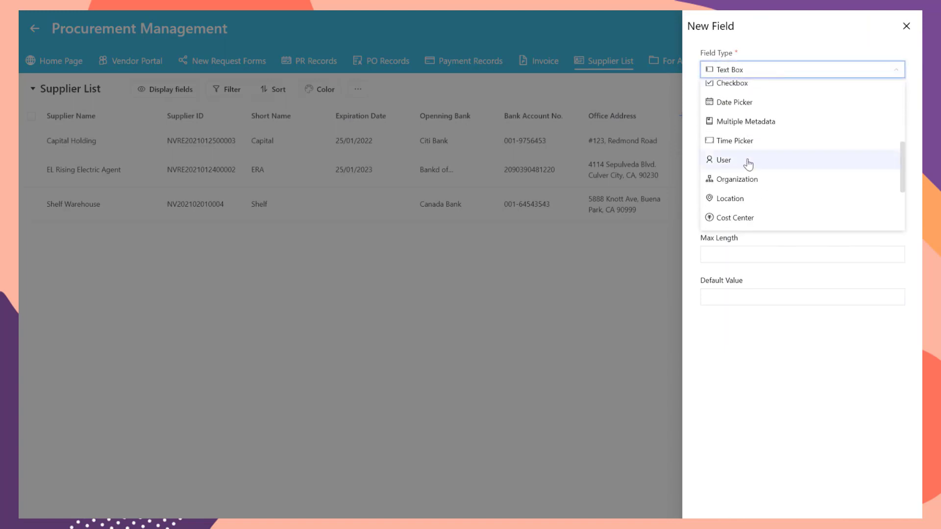
{"action": "left_click", "coordinate": [748, 163]}
{"action": "left_click", "coordinate": [741, 156]}
{"action": "left_click", "coordinate": [780, 112]}
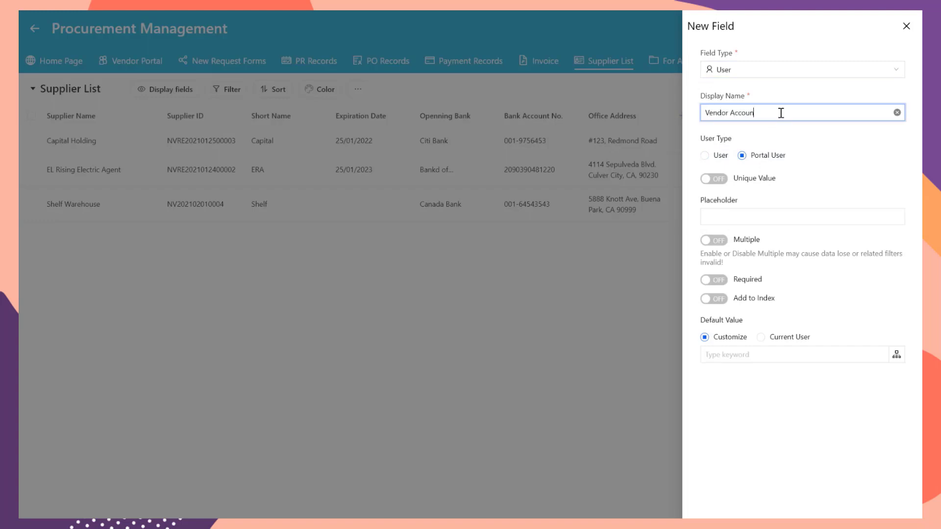
{"action": "key", "text": "Return"}
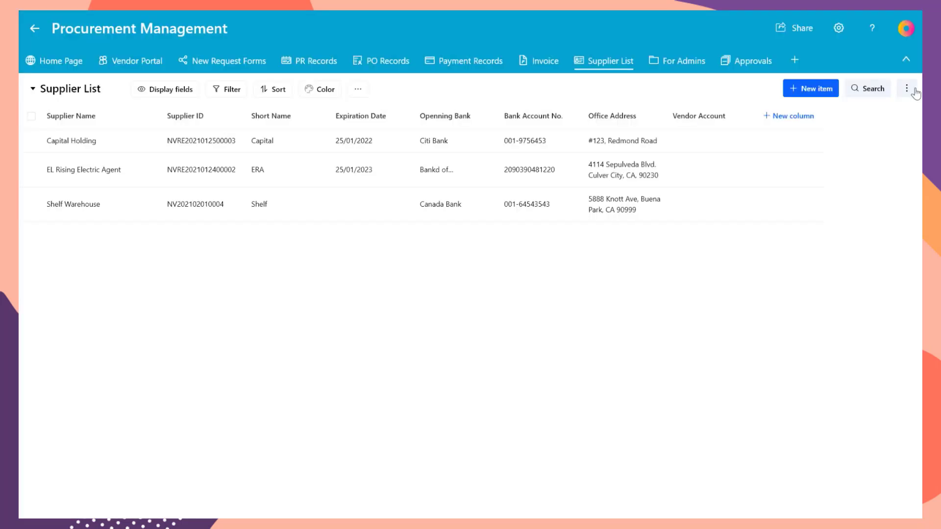
Step: Place the Vendor Account field below the label on the Supplier List's Add Account form
{"action": "left_click", "coordinate": [913, 90]}
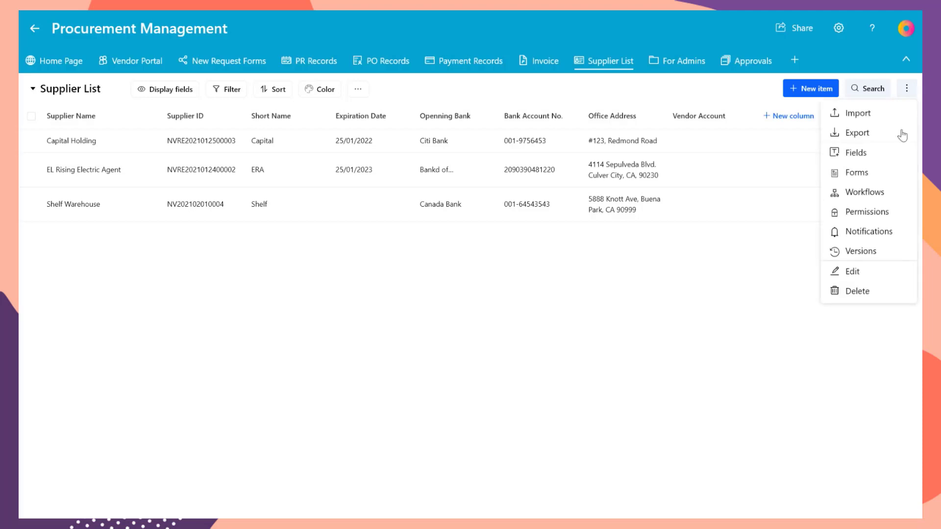
{"action": "left_click", "coordinate": [879, 175]}
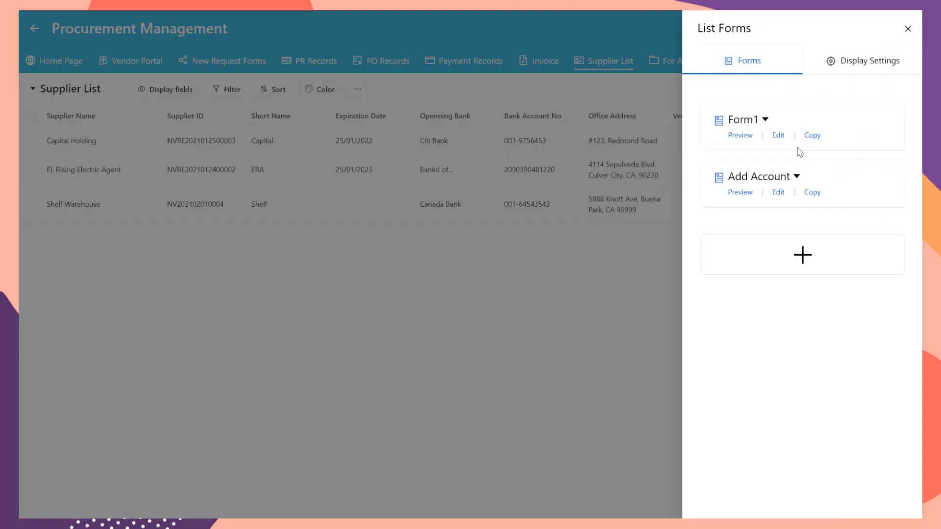
{"action": "left_click", "coordinate": [778, 193]}
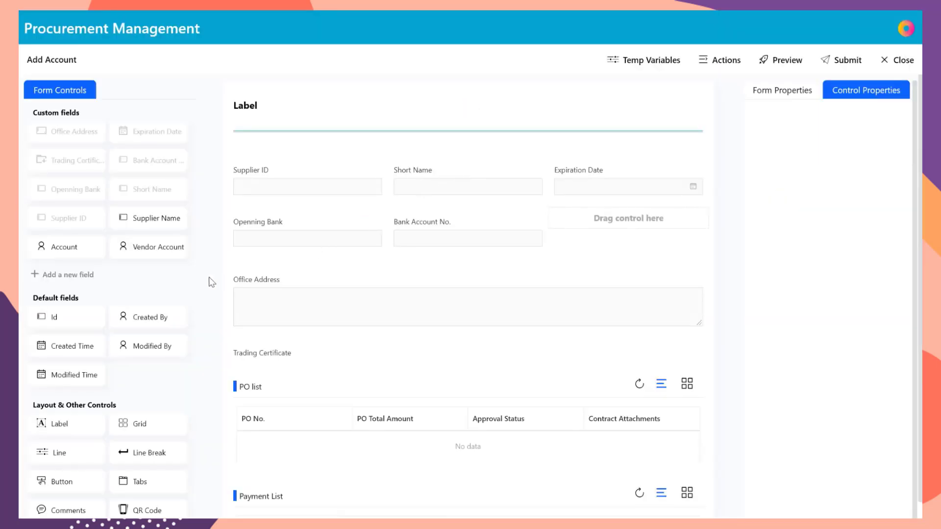
{"action": "left_click_drag", "start_coordinate": [162, 248], "coordinate": [277, 129]}
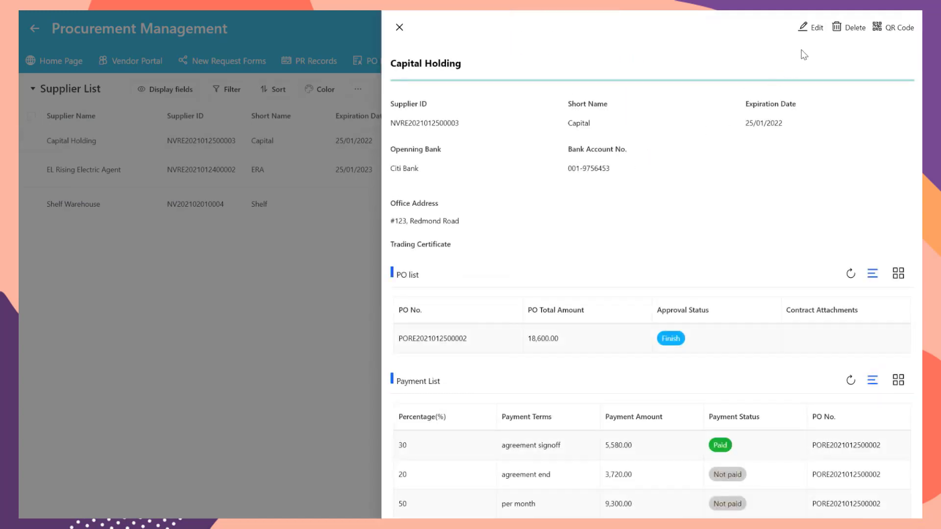
Step: Set Capital Holding's Vendor Account to the portal user Vendor User1
{"action": "left_click", "coordinate": [811, 28]}
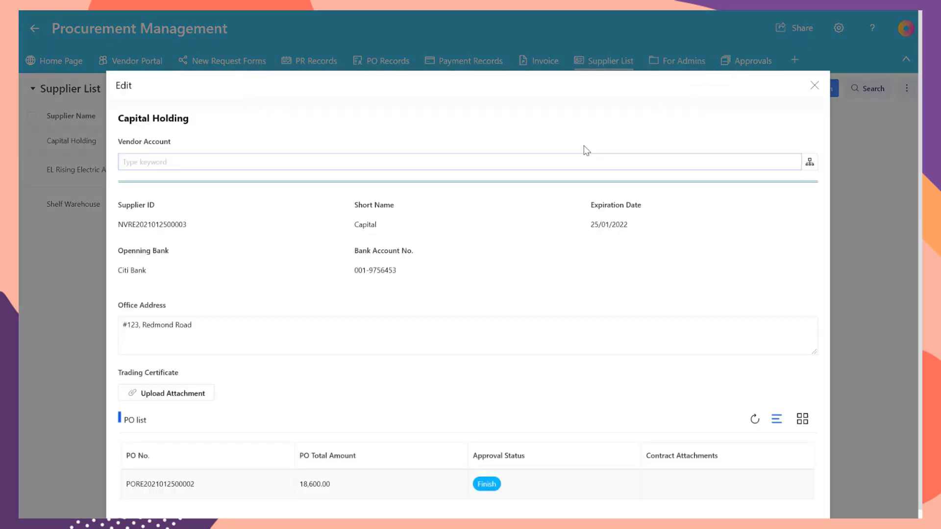
{"action": "left_click", "coordinate": [809, 162]}
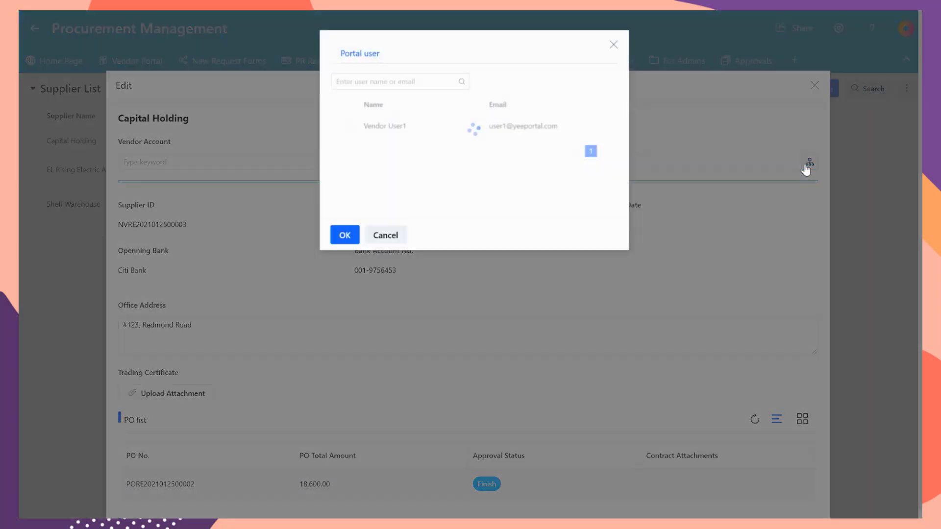
{"action": "left_click", "coordinate": [428, 137]}
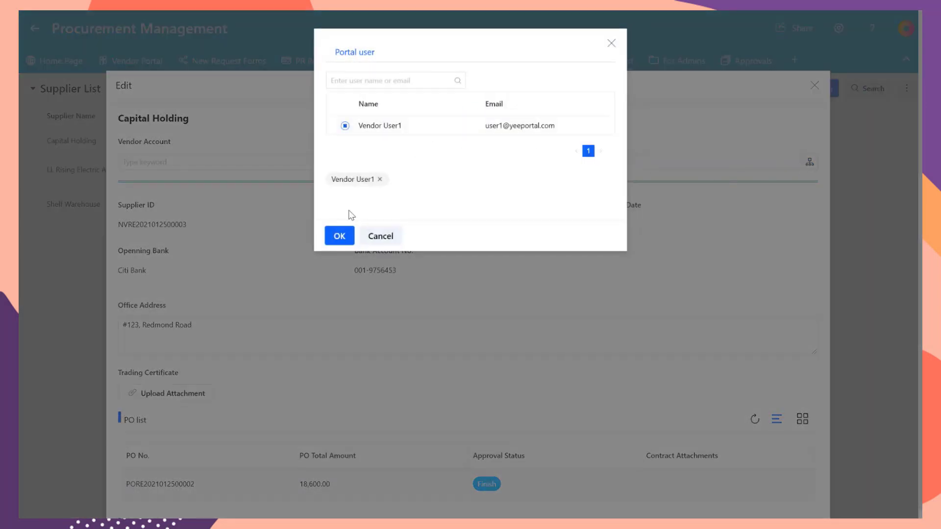
{"action": "left_click", "coordinate": [339, 236]}
{"action": "scroll", "coordinate": [353, 245], "scroll_direction": "down", "scroll_amount": 5}
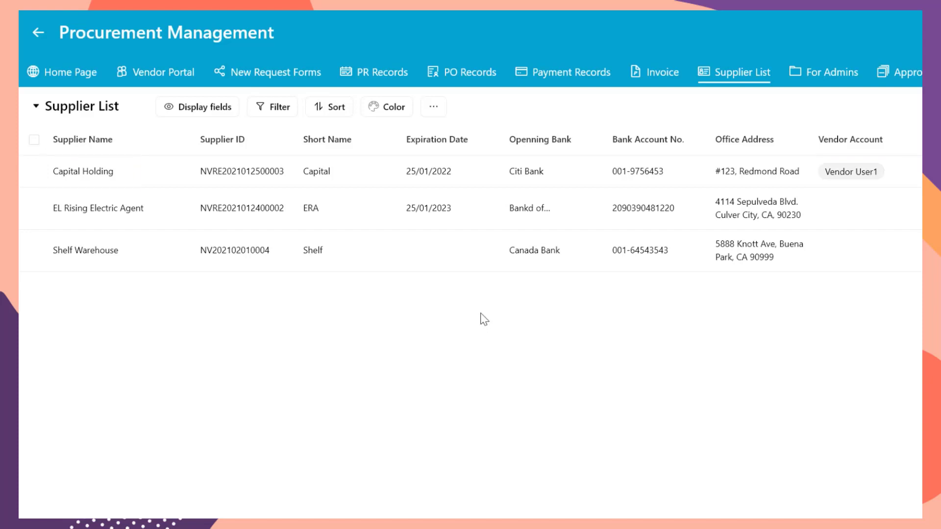
Step: Add a Portal User field named 'Vendor Account' to the PO Records list
{"action": "left_click", "coordinate": [467, 80]}
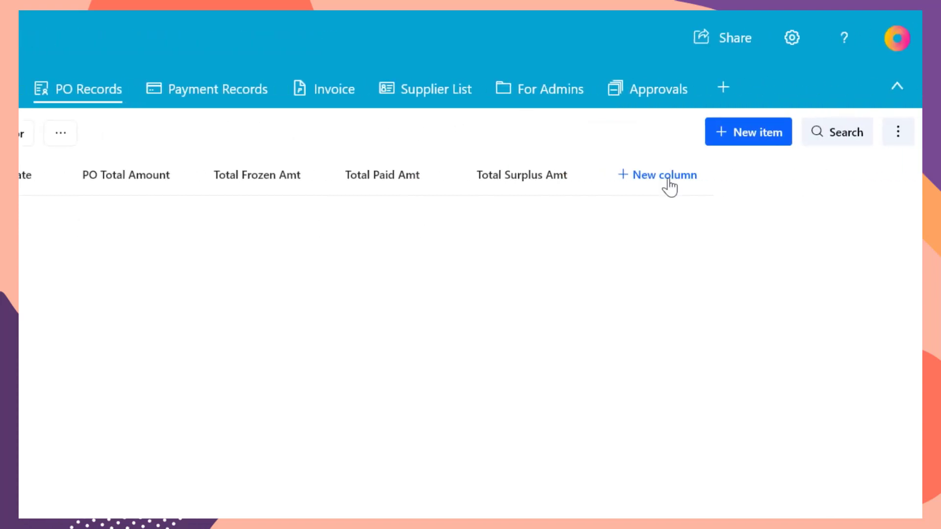
{"action": "left_click", "coordinate": [665, 175]}
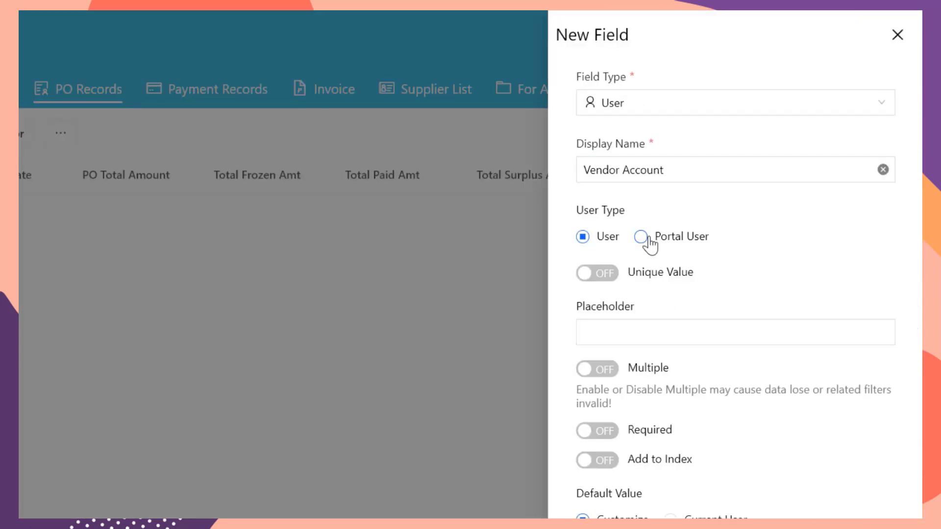
{"action": "left_click", "coordinate": [642, 238]}
{"action": "left_click", "coordinate": [80, 368]}
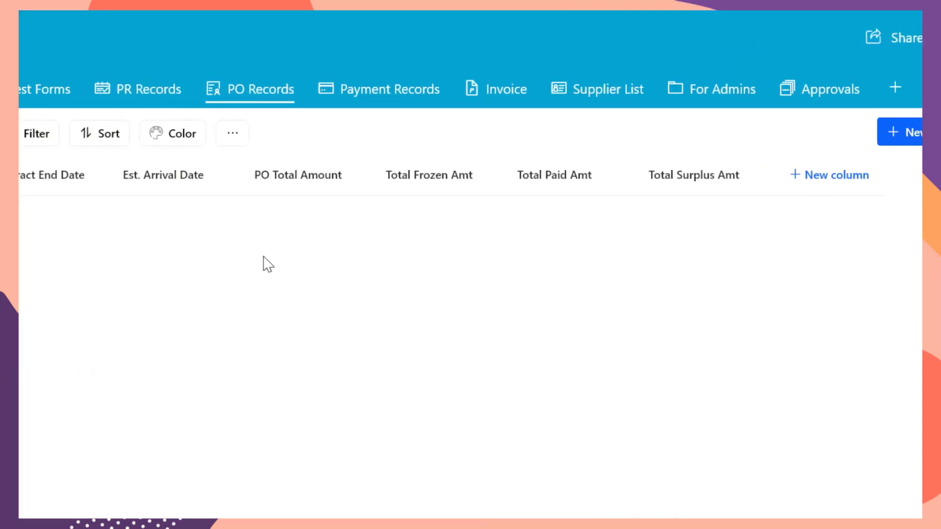
Step: Filter My PO records by a fixed, hidden Vendor Account equals Me condition
{"action": "left_click", "coordinate": [324, 146]}
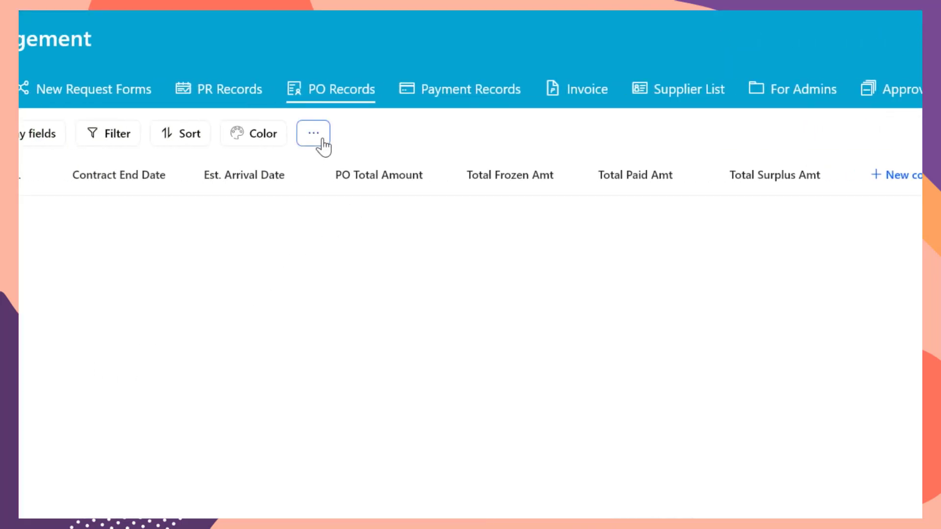
{"action": "left_click", "coordinate": [345, 171]}
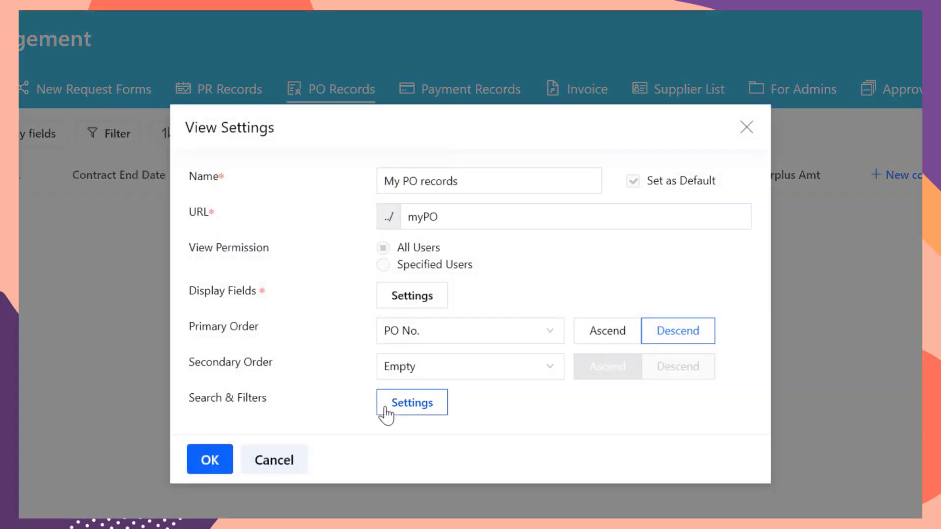
{"action": "left_click", "coordinate": [386, 412]}
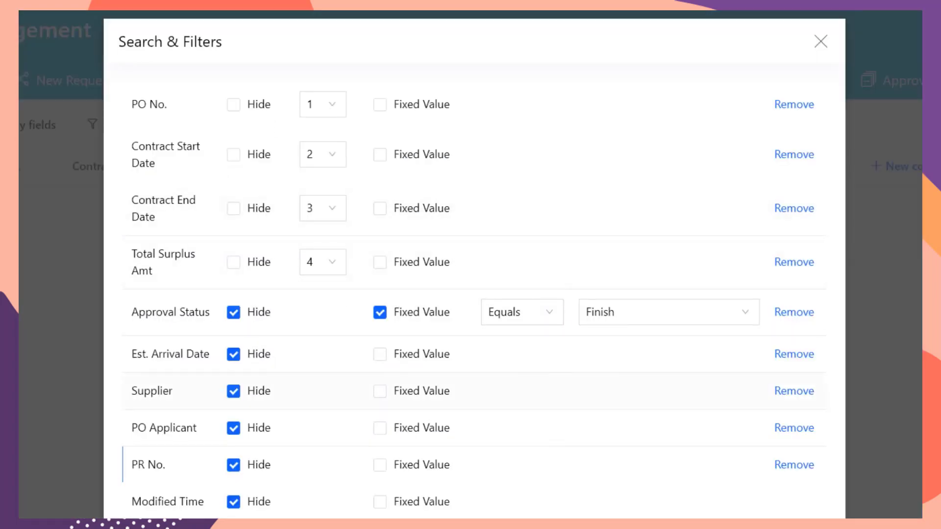
{"action": "scroll", "coordinate": [550, 495], "scroll_direction": "down", "scroll_amount": 7}
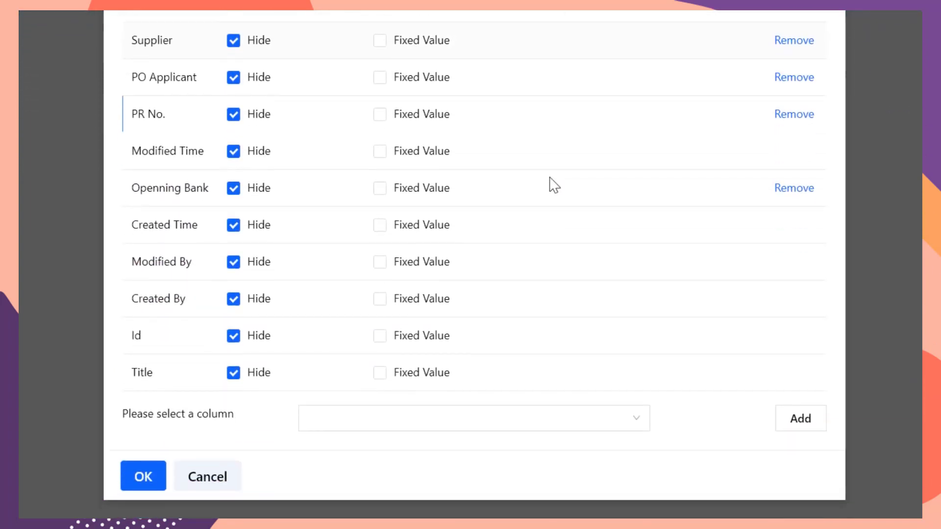
{"action": "left_click", "coordinate": [550, 426]}
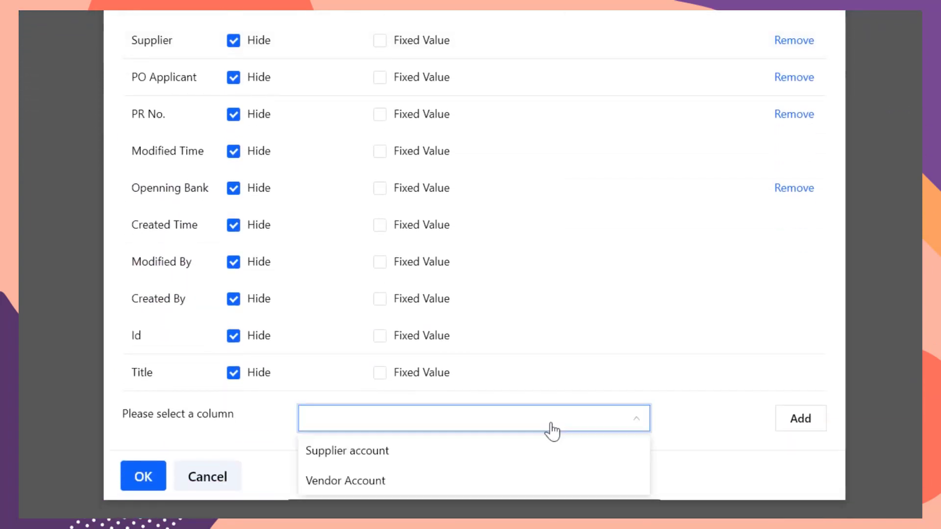
{"action": "left_click", "coordinate": [412, 482]}
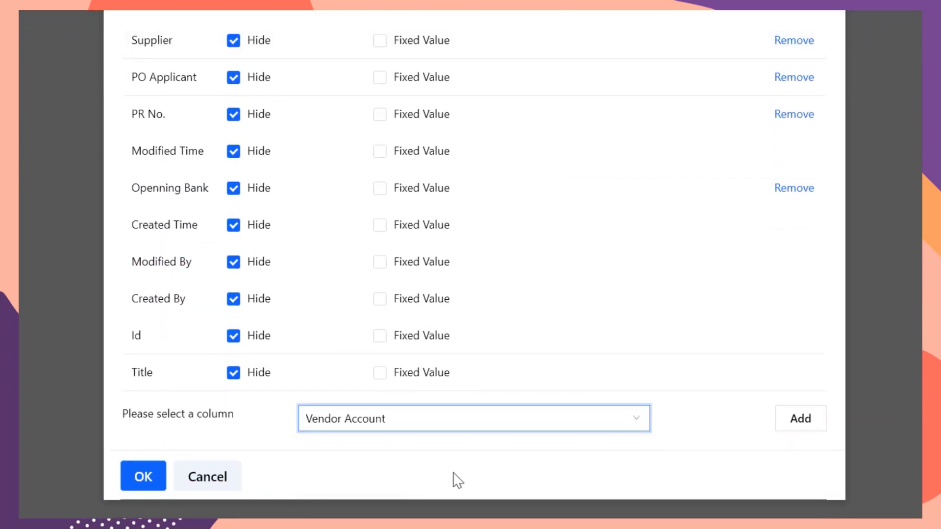
{"action": "left_click", "coordinate": [815, 426]}
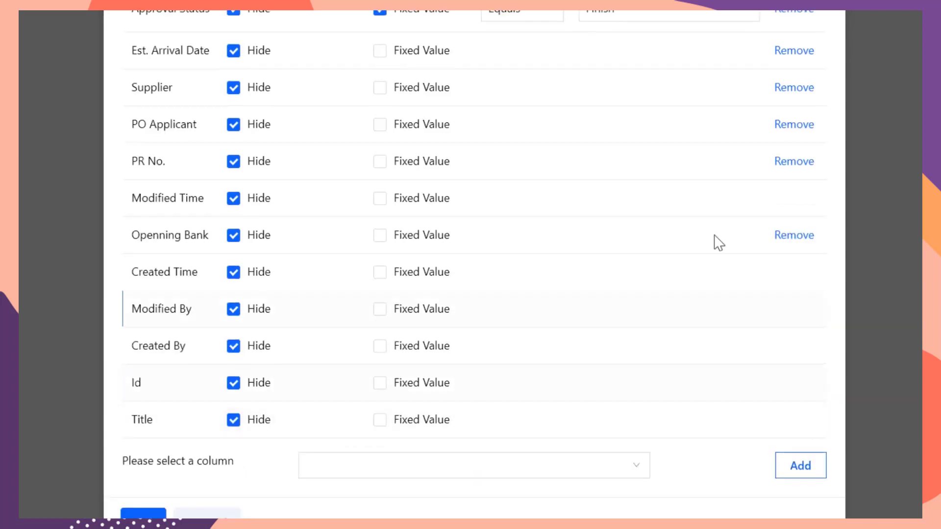
{"action": "scroll", "coordinate": [704, 218], "scroll_direction": "up", "scroll_amount": 5}
{"action": "left_click", "coordinate": [381, 322]}
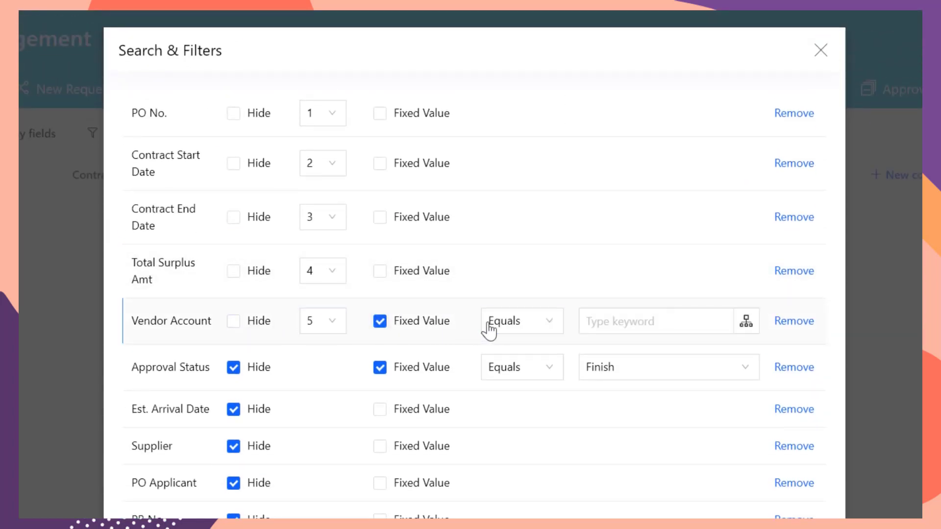
{"action": "left_click", "coordinate": [493, 331]}
{"action": "left_click", "coordinate": [499, 381]}
{"action": "left_click", "coordinate": [235, 326]}
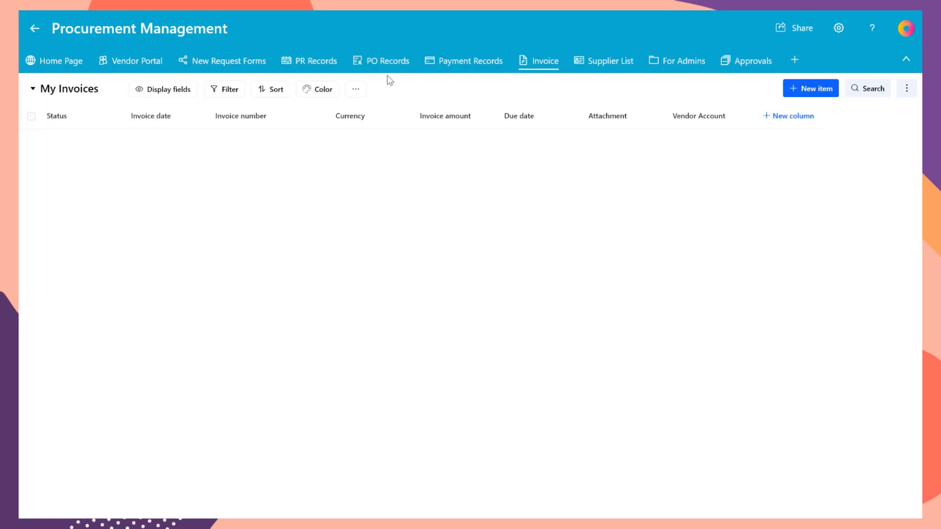
Step: Open the Search & Filters settings of the My Invoices view
{"action": "left_click", "coordinate": [355, 89]}
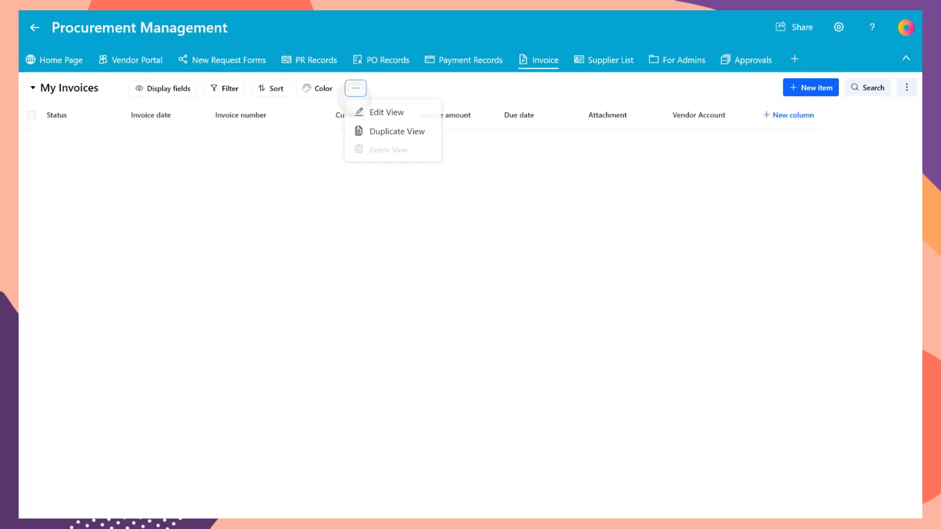
{"action": "left_click", "coordinate": [416, 114]}
{"action": "left_click", "coordinate": [433, 263]}
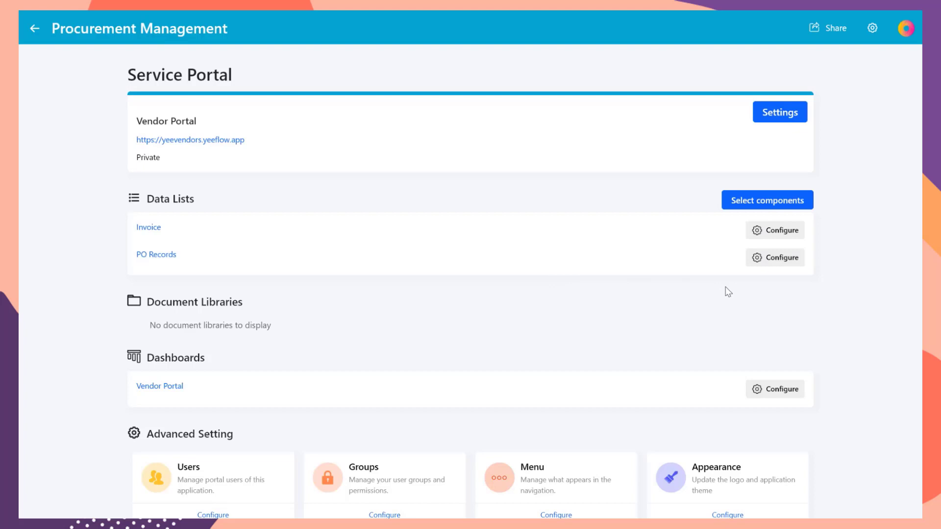
Step: Give All Users portal access to Invoices, showing only My Invoices, with create and edit rights
{"action": "left_click", "coordinate": [782, 231]}
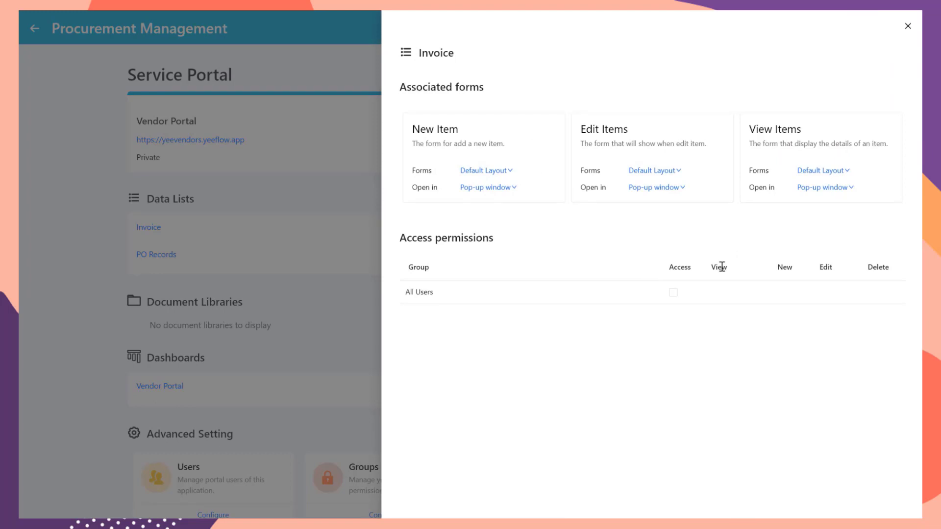
{"action": "left_click", "coordinate": [674, 294]}
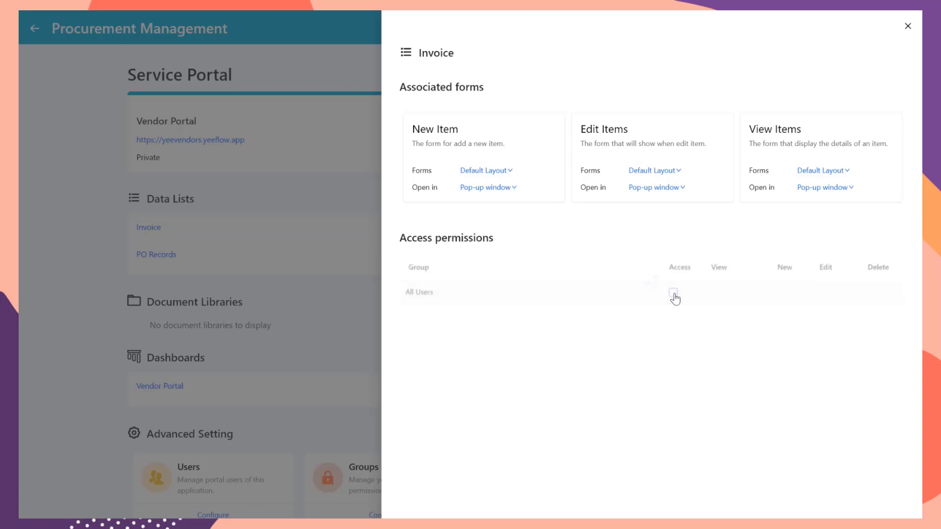
{"action": "left_click", "coordinate": [723, 294]}
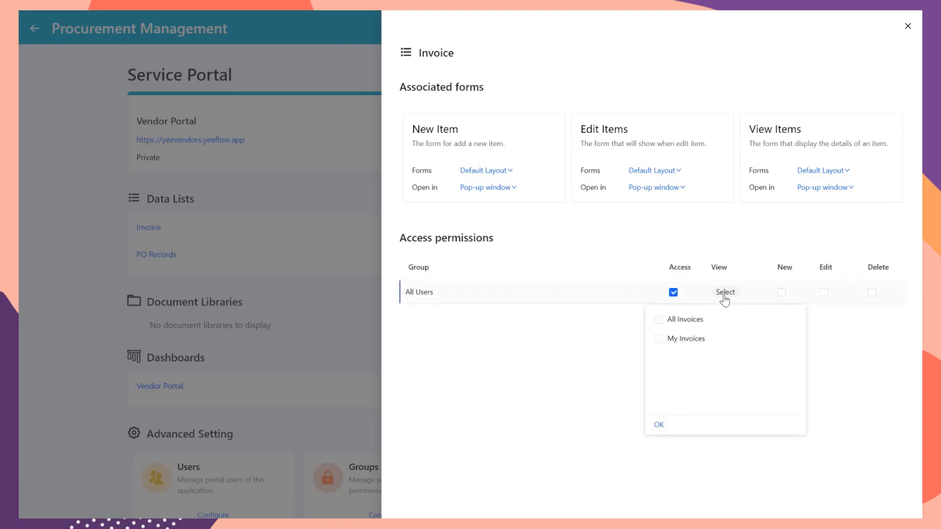
{"action": "left_click", "coordinate": [659, 339]}
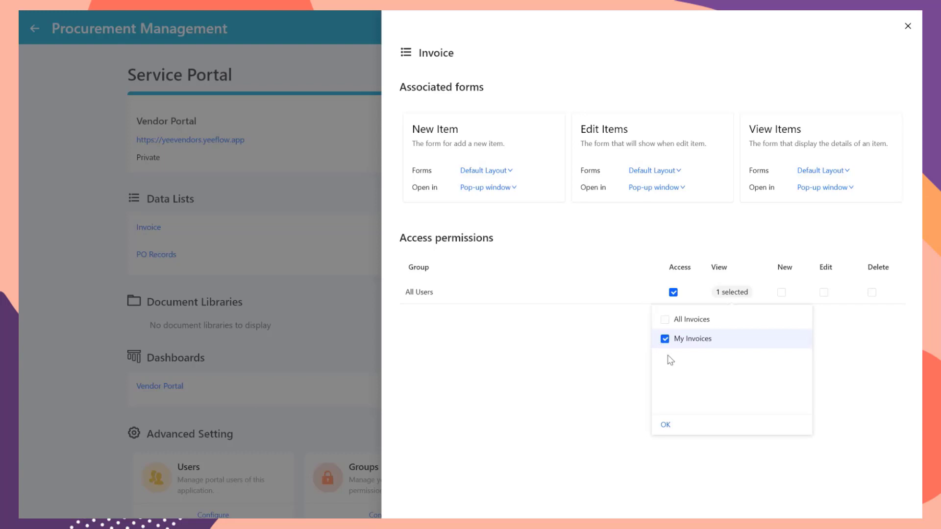
{"action": "left_click", "coordinate": [665, 426]}
{"action": "left_click", "coordinate": [782, 294]}
{"action": "left_click", "coordinate": [824, 292]}
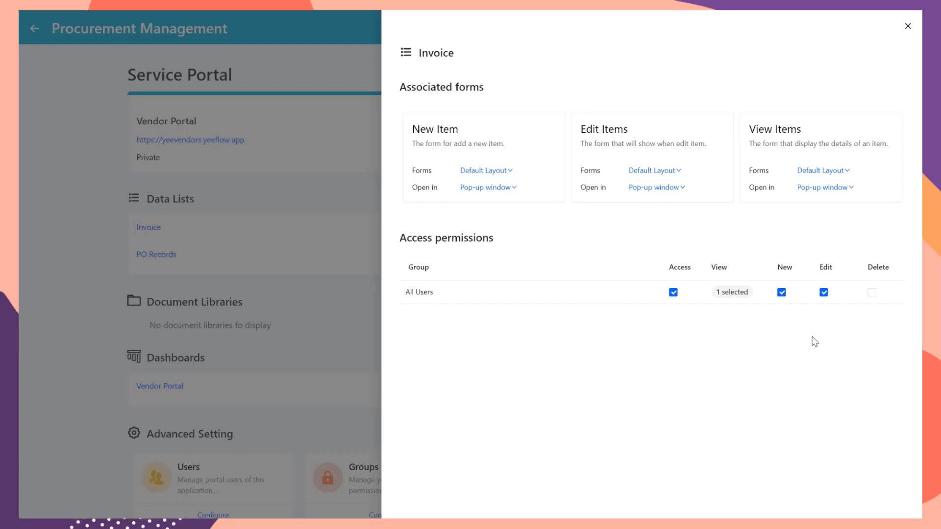
Step: Use the Submission form for new and edited invoices and the View form for viewing
{"action": "left_click", "coordinate": [505, 171]}
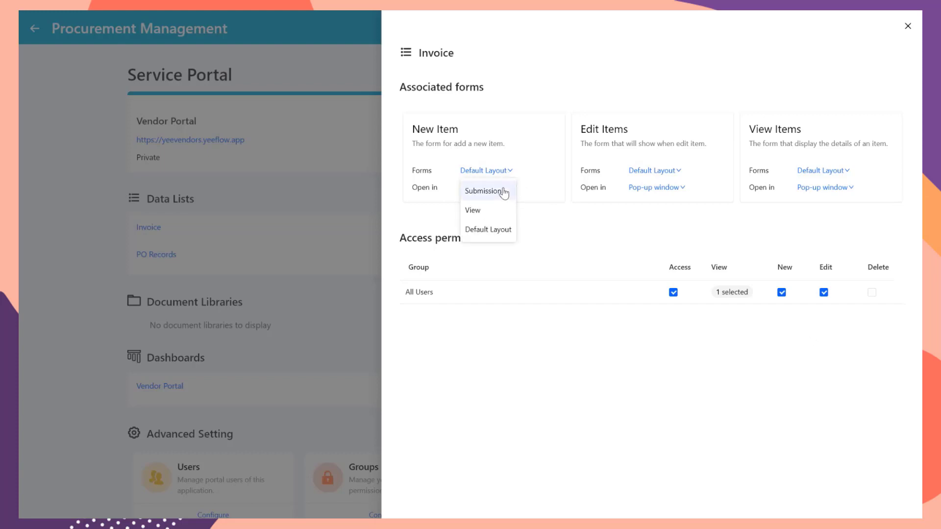
{"action": "left_click", "coordinate": [503, 192]}
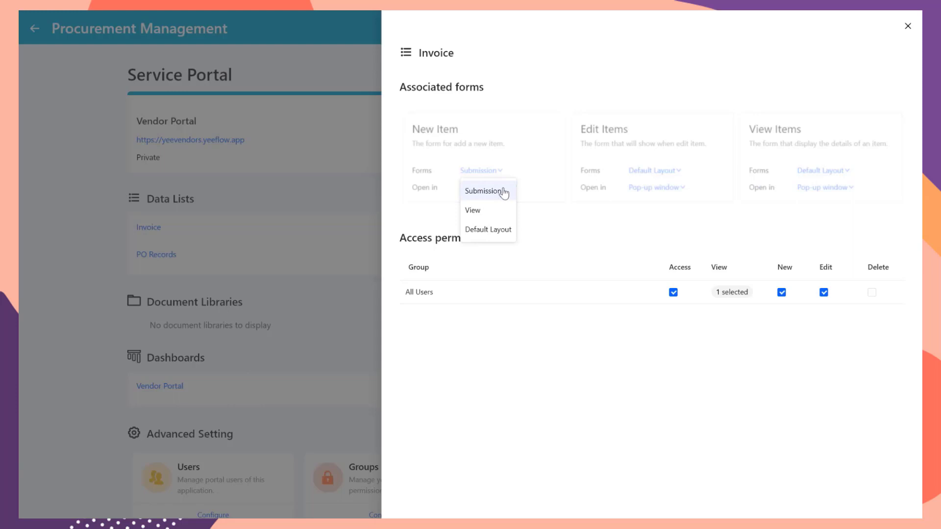
{"action": "left_click", "coordinate": [668, 171]}
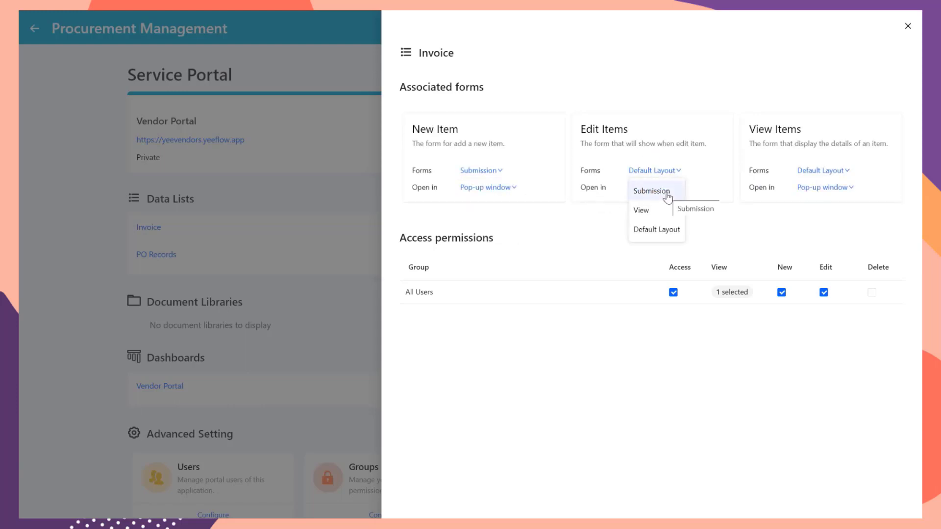
{"action": "left_click", "coordinate": [667, 195]}
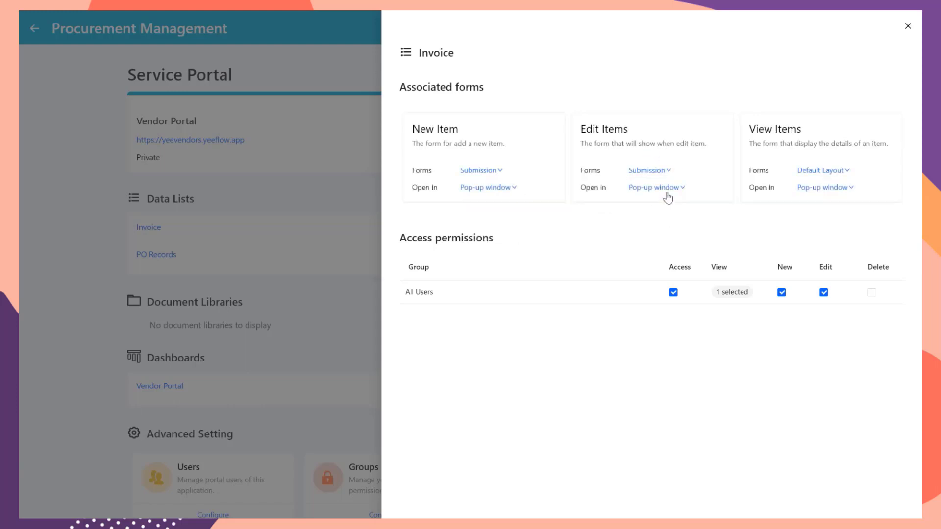
{"action": "left_click", "coordinate": [833, 173]}
{"action": "left_click", "coordinate": [826, 214]}
{"action": "key", "text": "Escape"}
Step: Give All Users access to PO Records through the My PO records view
{"action": "left_click", "coordinate": [769, 257]}
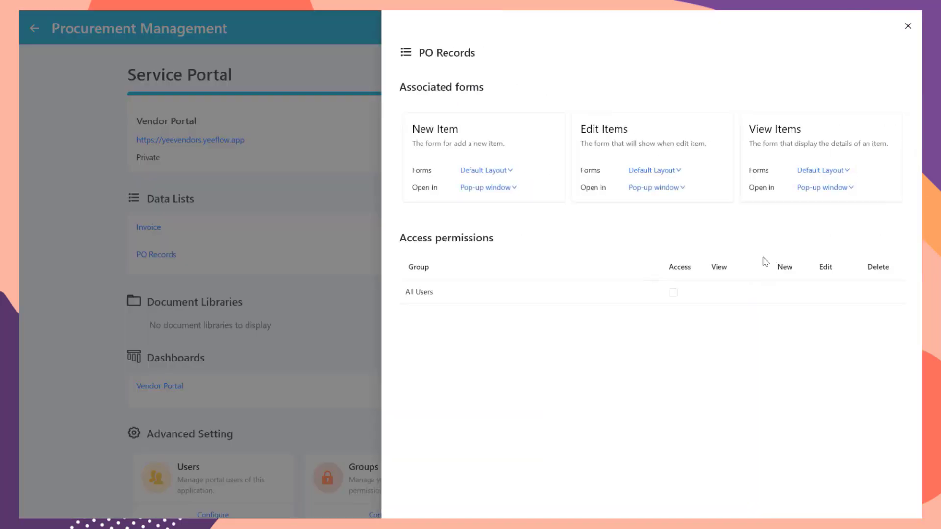
{"action": "left_click", "coordinate": [673, 292]}
{"action": "left_click", "coordinate": [723, 294]}
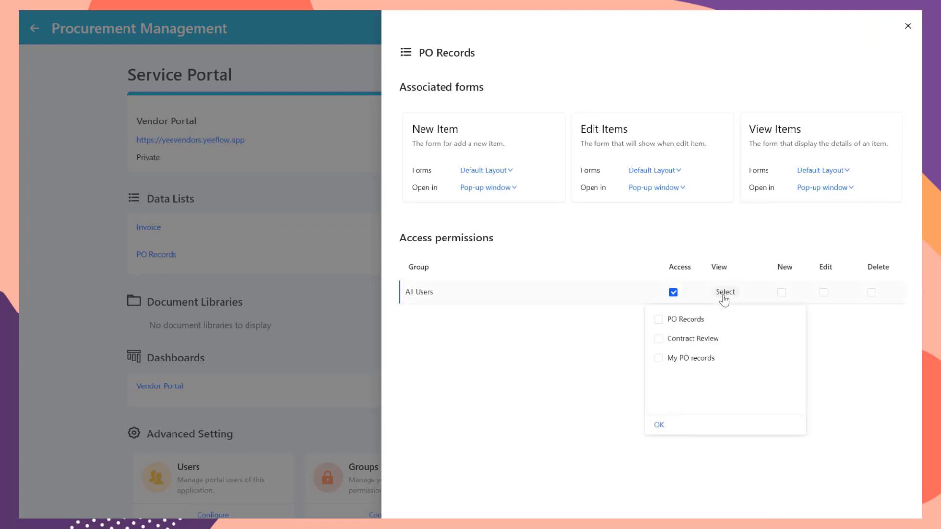
{"action": "left_click", "coordinate": [659, 359]}
{"action": "left_click", "coordinate": [665, 425]}
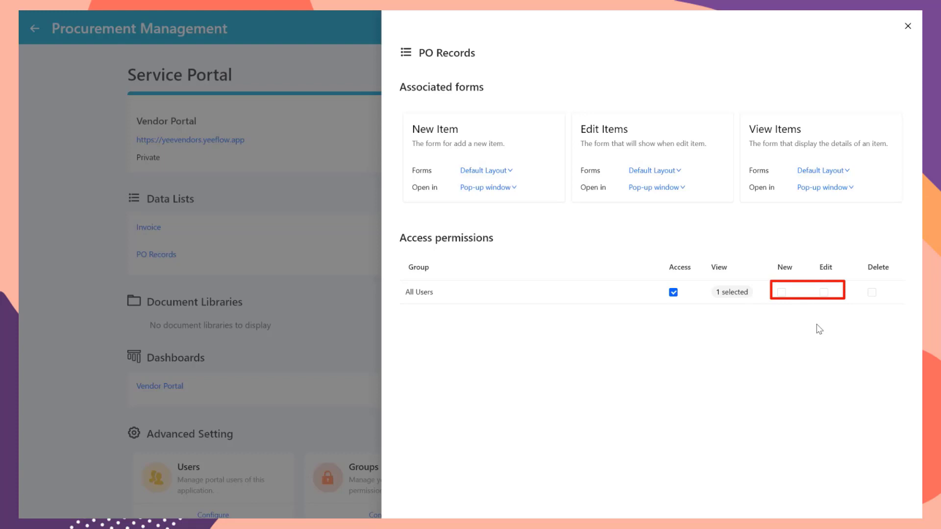
Step: Set the new, edit and view forms of PO Records to Form for Supplier
{"action": "left_click", "coordinate": [504, 176]}
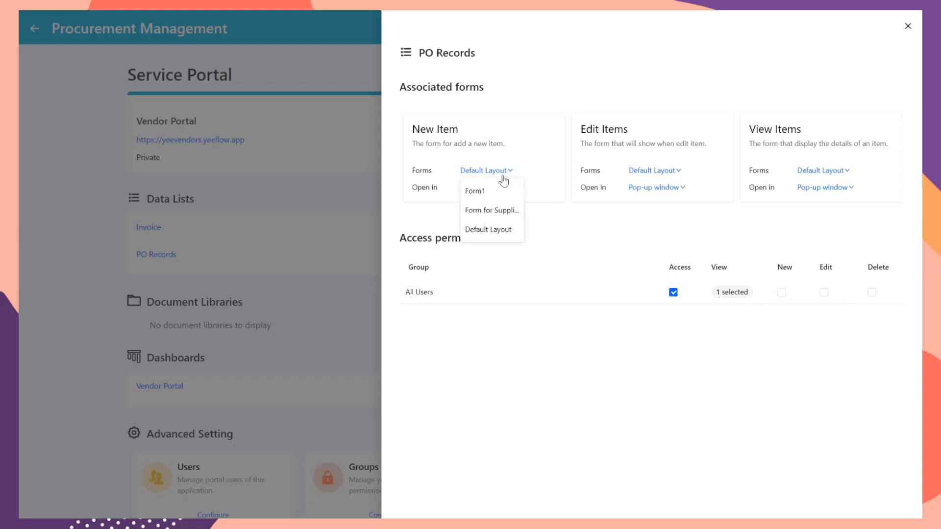
{"action": "left_click", "coordinate": [504, 210]}
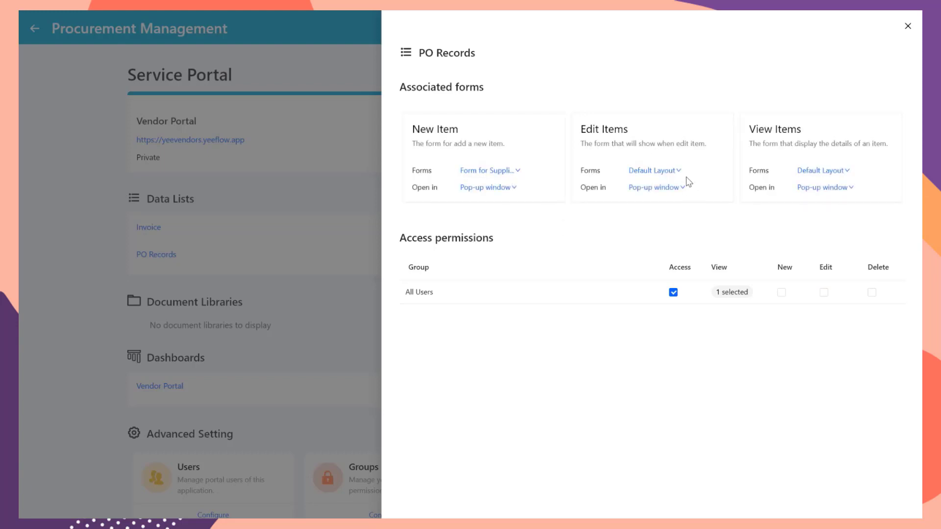
{"action": "left_click", "coordinate": [676, 173]}
{"action": "left_click", "coordinate": [671, 210]}
{"action": "left_click", "coordinate": [823, 171]}
{"action": "left_click", "coordinate": [827, 212]}
Step: Close the PO Records panel and tick All Users in the Vendor Portal dashboard's access settings
{"action": "left_click", "coordinate": [907, 26]}
{"action": "scroll", "coordinate": [560, 239], "scroll_direction": "down", "scroll_amount": 2}
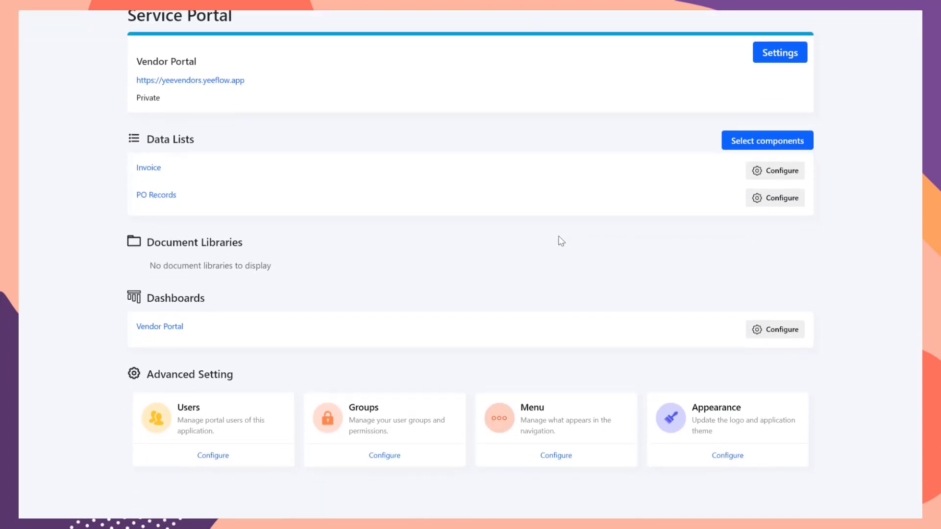
{"action": "left_click", "coordinate": [763, 323]}
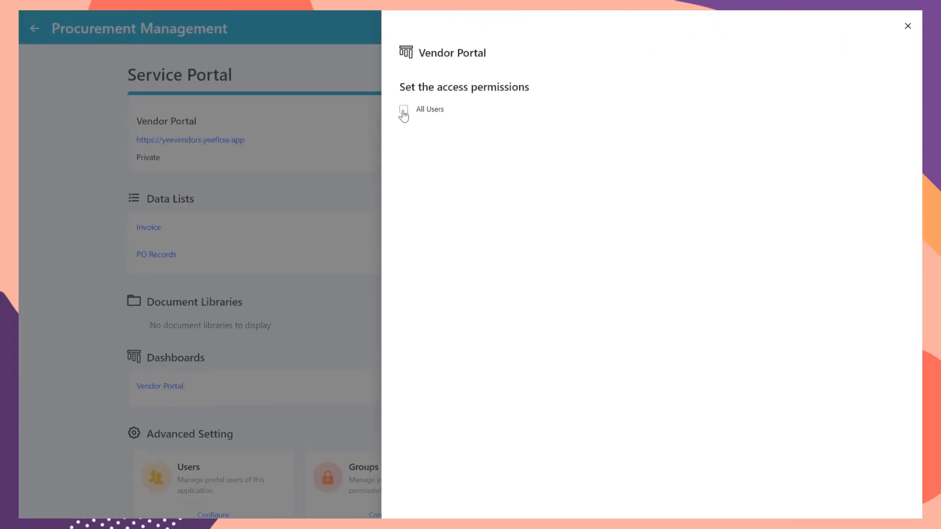
{"action": "left_click", "coordinate": [403, 112]}
{"action": "left_click", "coordinate": [907, 26]}
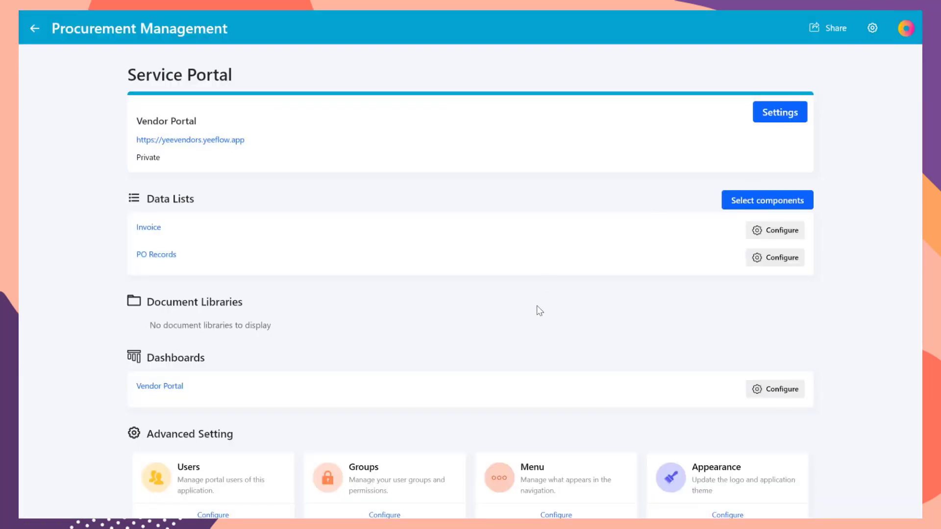
Step: Reorder the portal menu to Vendor Portal first, then PO Records, then Invoice
{"action": "scroll", "coordinate": [539, 311], "scroll_direction": "down", "scroll_amount": 2}
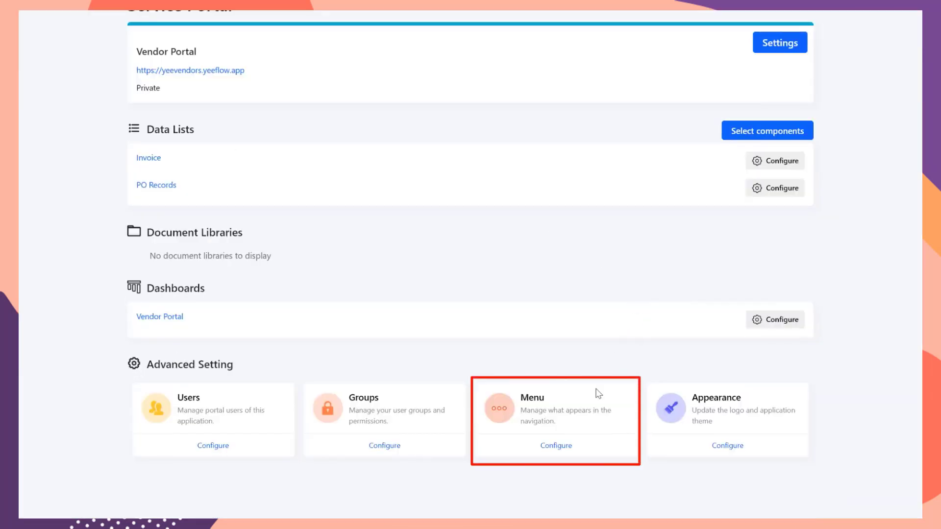
{"action": "left_click", "coordinate": [563, 446]}
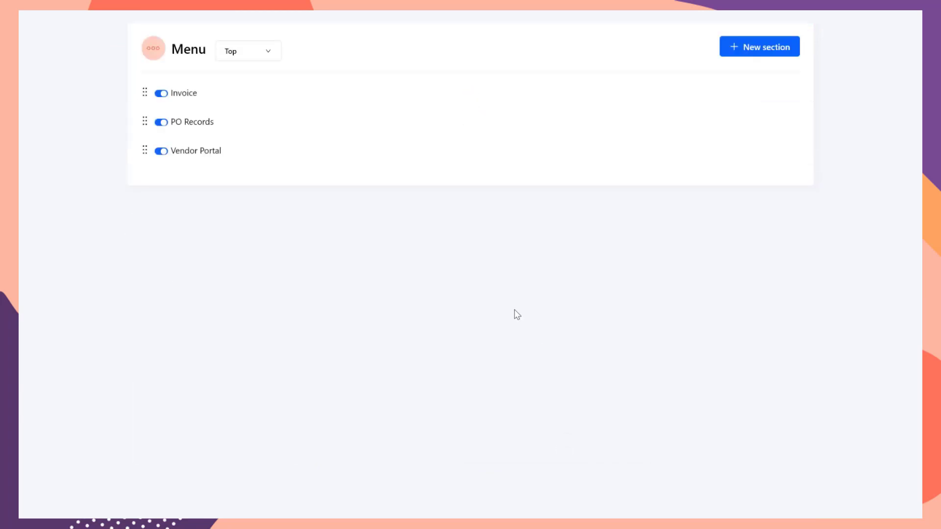
{"action": "scroll", "coordinate": [514, 315], "scroll_direction": "up", "scroll_amount": 2}
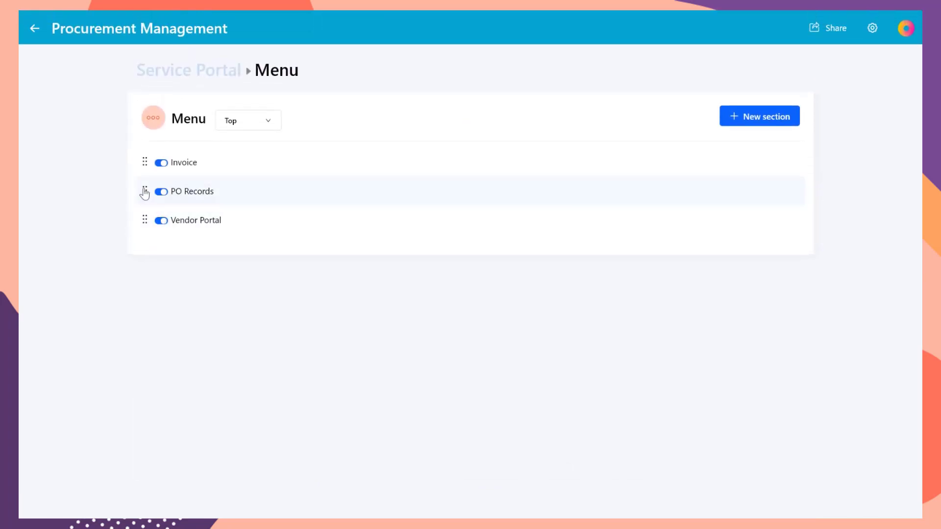
{"action": "left_click_drag", "start_coordinate": [145, 219], "coordinate": [139, 165]}
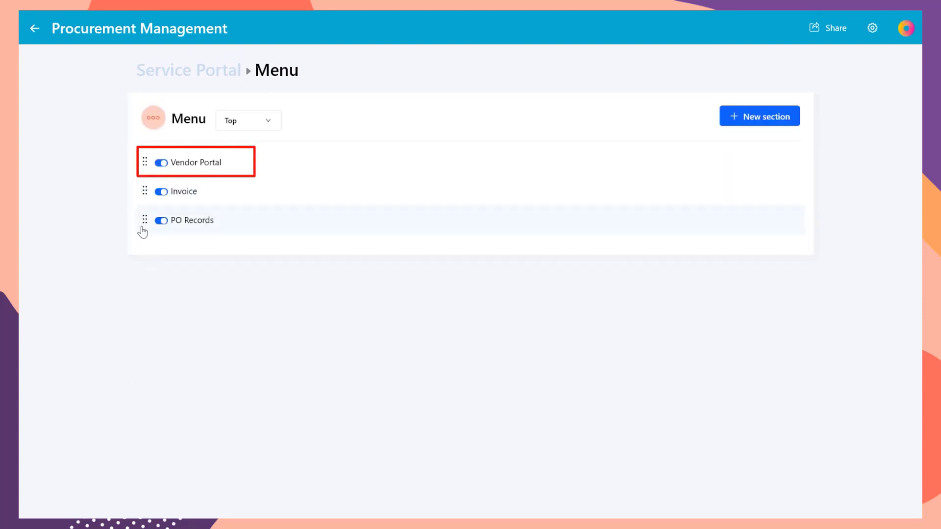
{"action": "left_click_drag", "start_coordinate": [146, 227], "coordinate": [145, 191]}
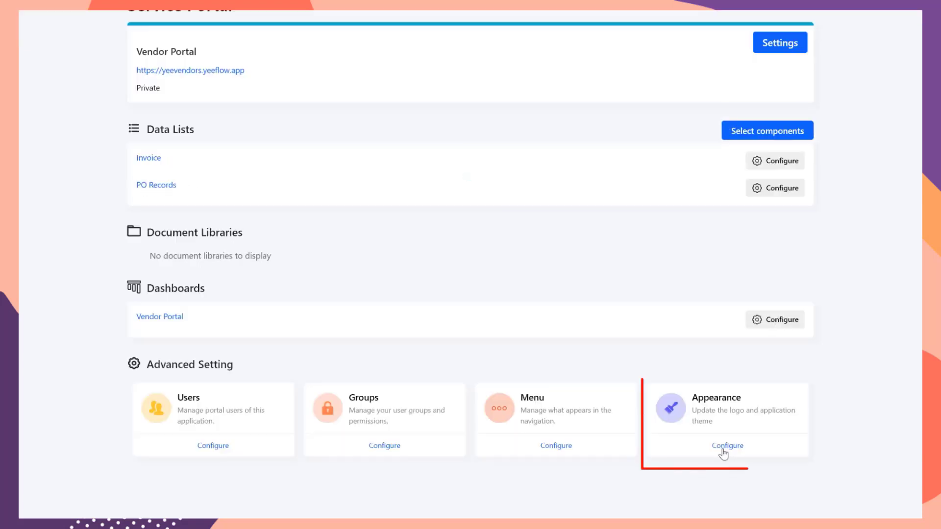
Step: Upload blue.ico as the portal icon
{"action": "left_click", "coordinate": [724, 446]}
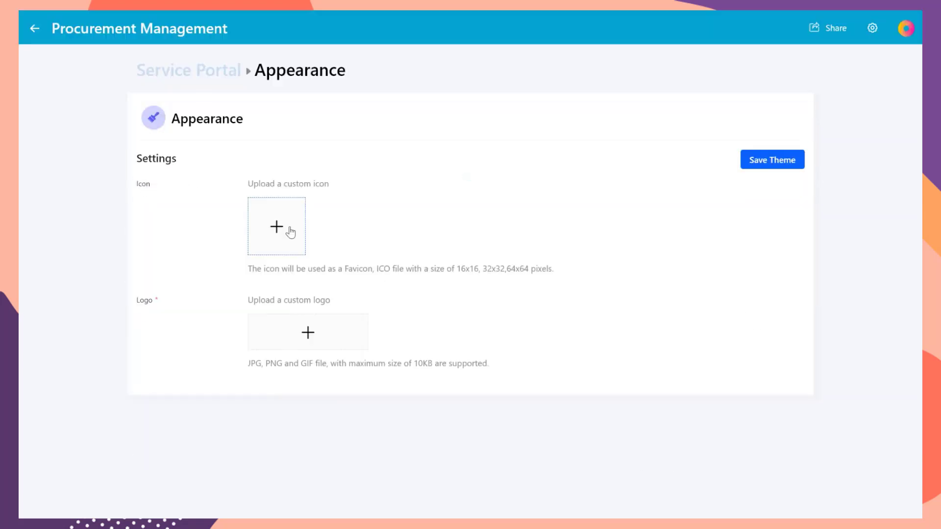
{"action": "left_click", "coordinate": [289, 230]}
{"action": "left_click", "coordinate": [159, 110]}
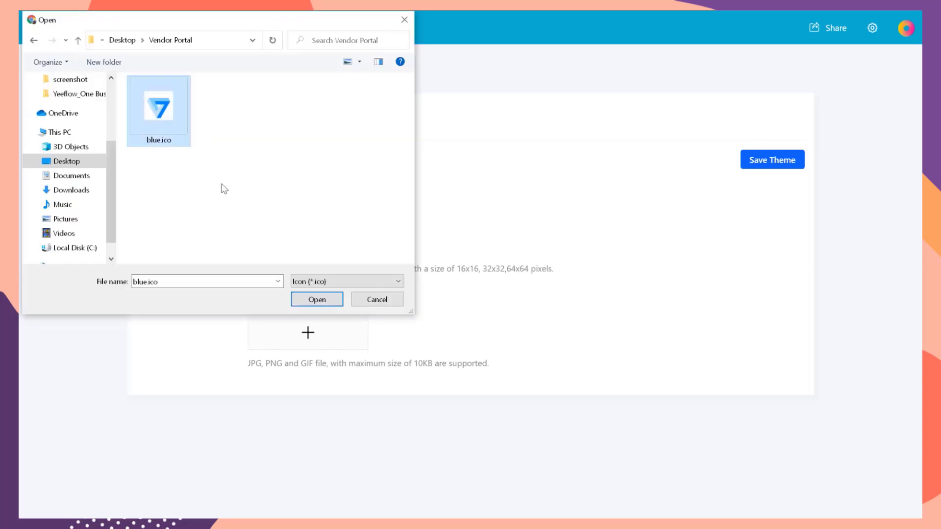
{"action": "left_click", "coordinate": [317, 299]}
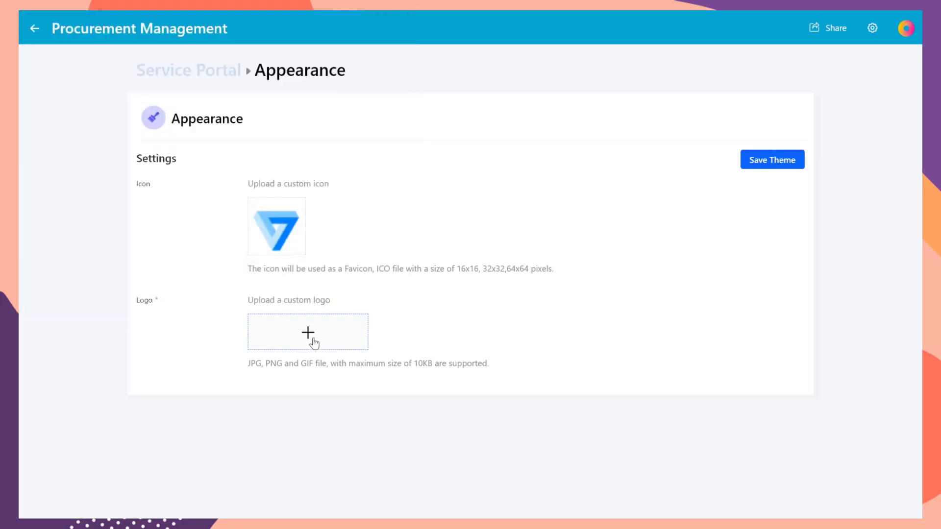
Step: Set logo-1.png as the Contoso logo, save the theme, and return to Service Portal
{"action": "left_click", "coordinate": [307, 332]}
{"action": "left_click", "coordinate": [300, 122]}
{"action": "left_click", "coordinate": [317, 297]}
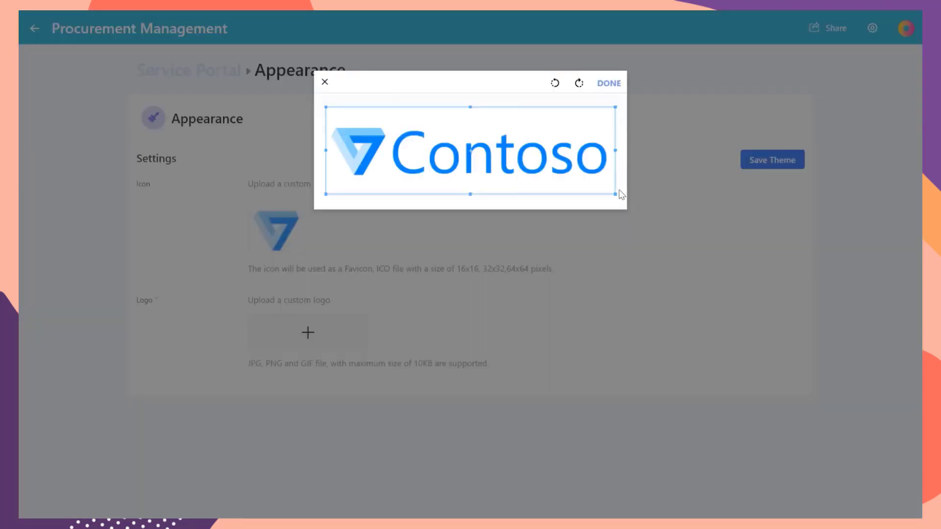
{"action": "left_click", "coordinate": [609, 83]}
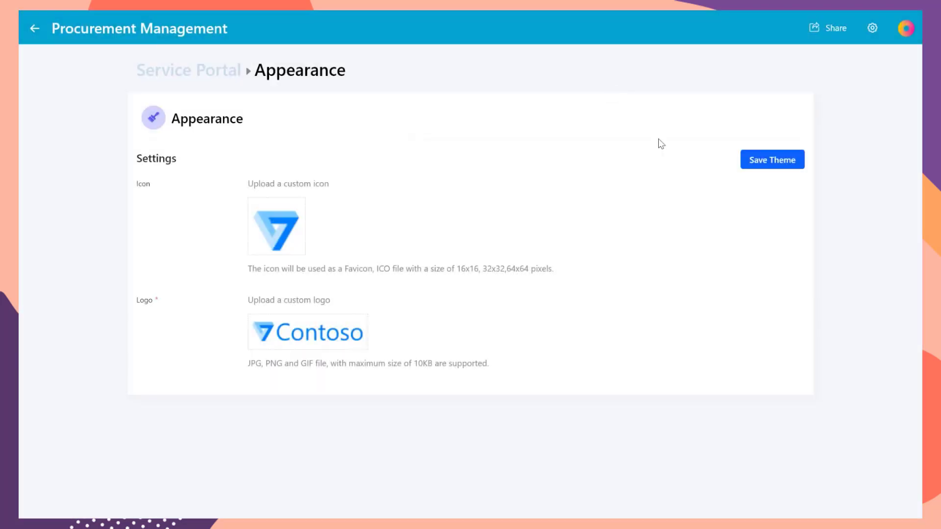
{"action": "left_click", "coordinate": [769, 160]}
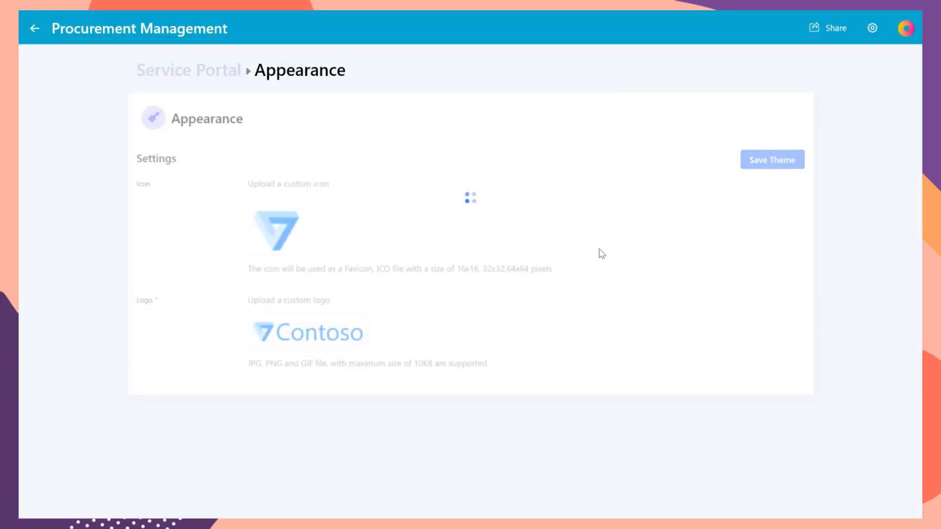
{"action": "left_click", "coordinate": [215, 75]}
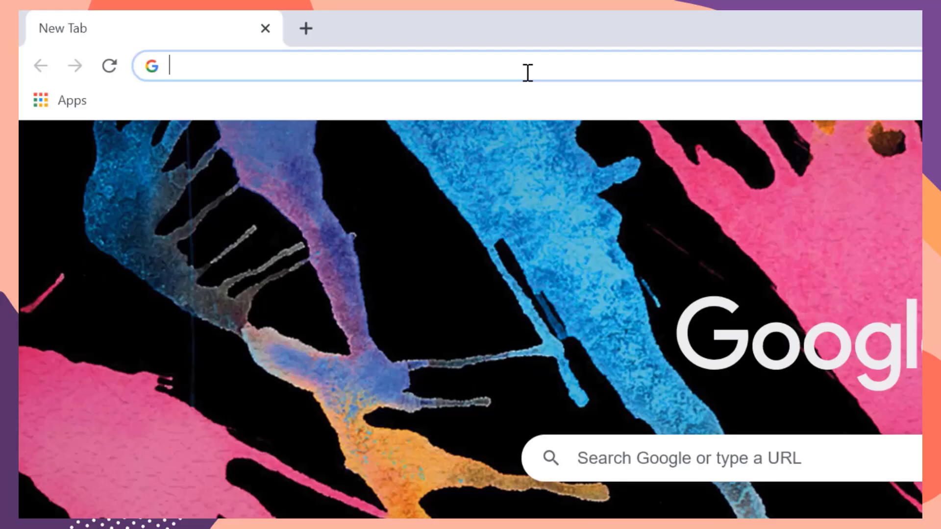
Step: Load yeevendors.yeeflow.app and log in with the vendor's email and password
{"action": "type", "text": "https://yeevendors.yeeflow.app"}
{"action": "key", "text": "Return"}
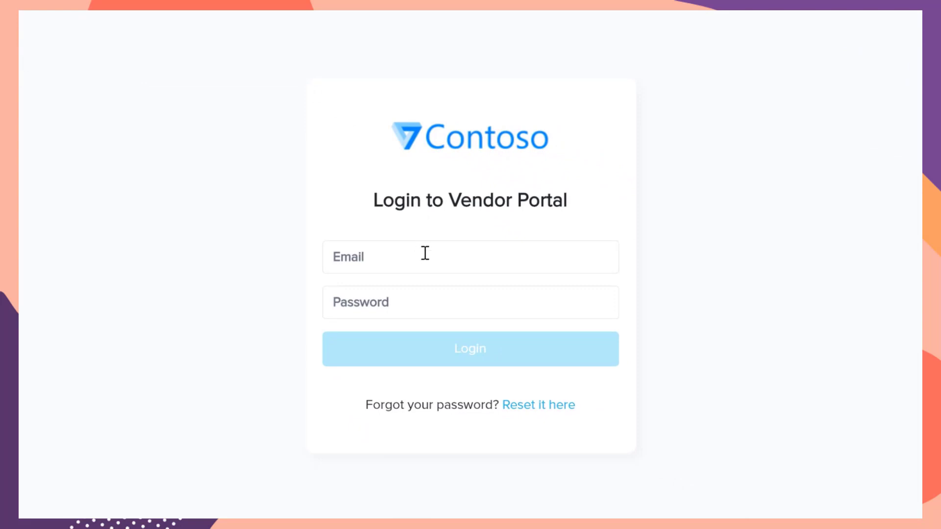
{"action": "left_click", "coordinate": [425, 253]}
{"action": "key", "text": "ctrl+v"}
{"action": "left_click", "coordinate": [415, 308]}
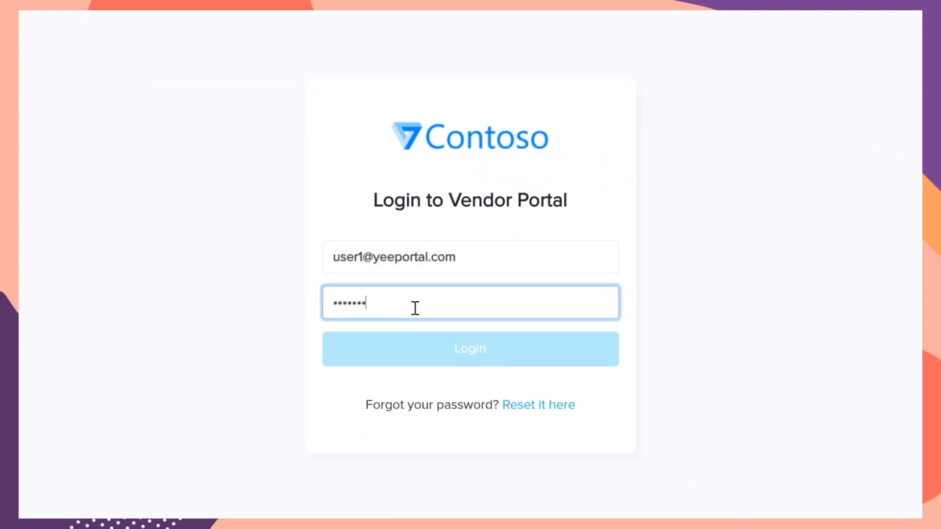
{"action": "key", "text": "ctrl+v"}
{"action": "left_click", "coordinate": [458, 364]}
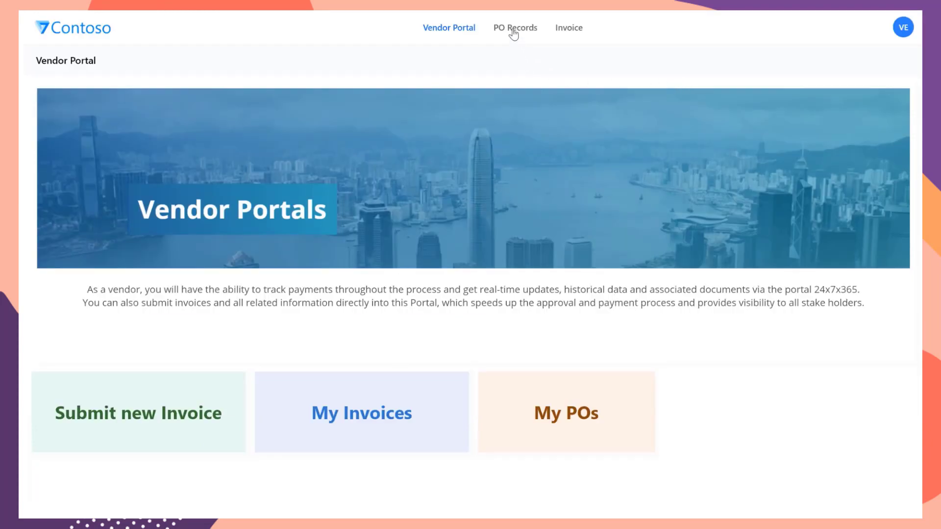
Step: Preview the first PO's Purchase Order Template 01.pdf attachment, then open the Invoice list
{"action": "left_click", "coordinate": [512, 30]}
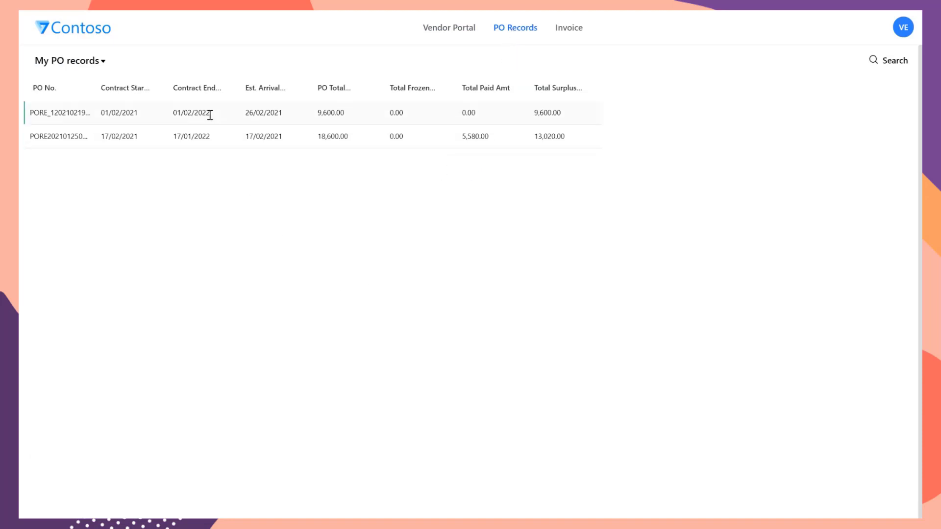
{"action": "left_click", "coordinate": [209, 115]}
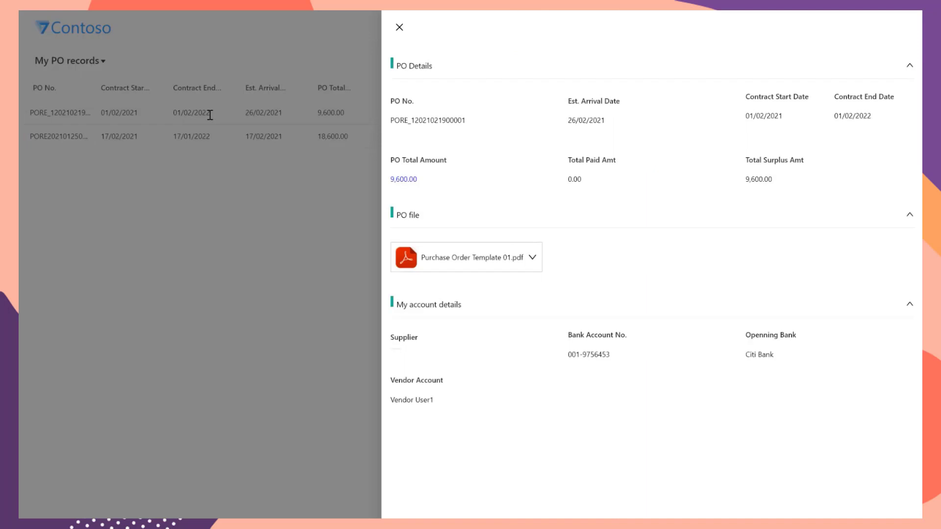
{"action": "left_click", "coordinate": [508, 263]}
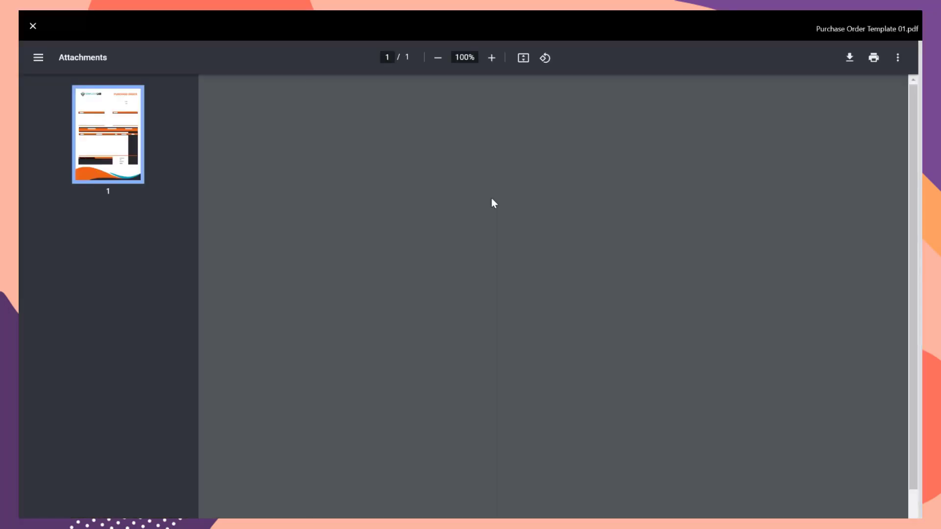
{"action": "scroll", "coordinate": [494, 204], "scroll_direction": "down", "scroll_amount": 5}
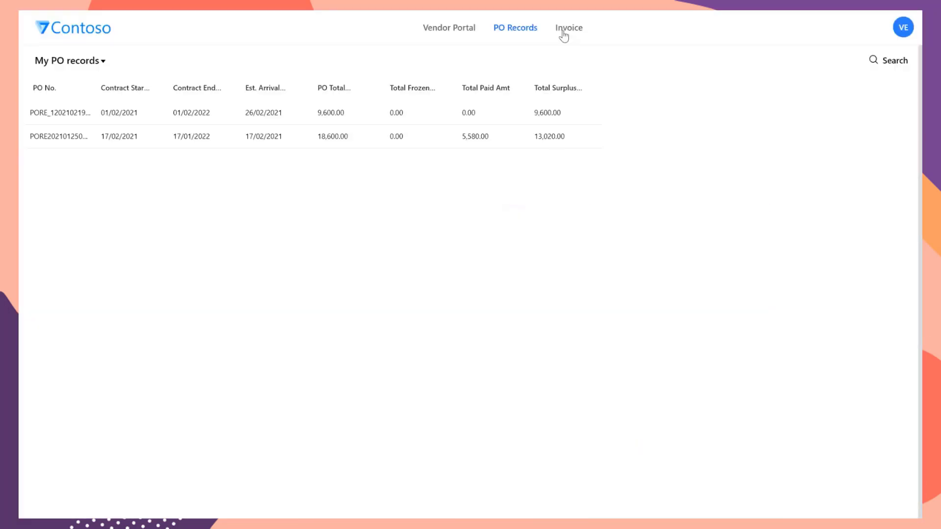
{"action": "left_click", "coordinate": [563, 34]}
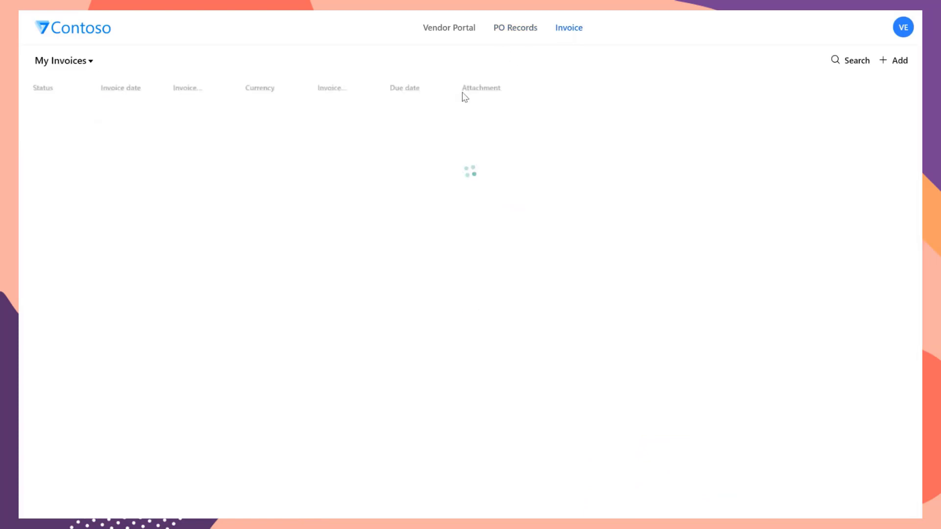
{"action": "left_click", "coordinate": [896, 67]}
{"action": "left_click", "coordinate": [453, 172]}
{"action": "left_click", "coordinate": [454, 125]}
{"action": "left_click", "coordinate": [355, 448]}
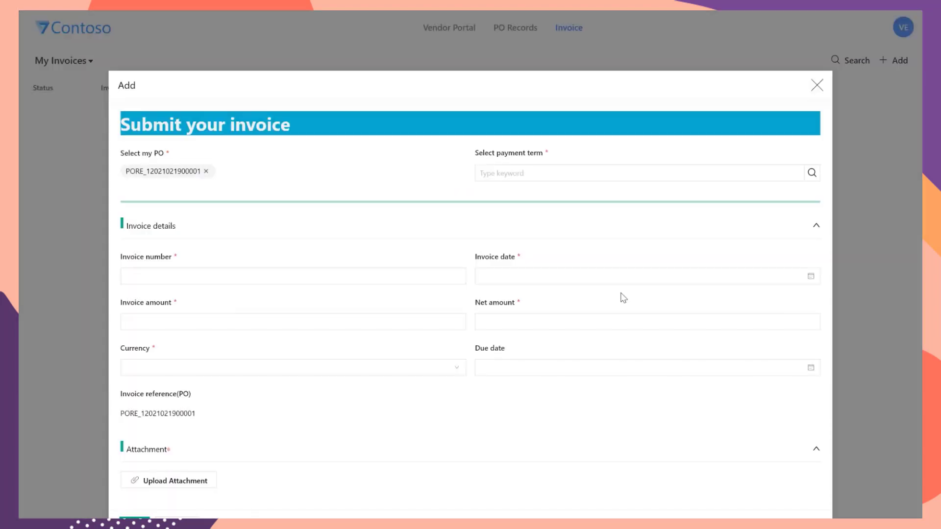
{"action": "left_click", "coordinate": [811, 178]}
{"action": "left_click", "coordinate": [402, 122]}
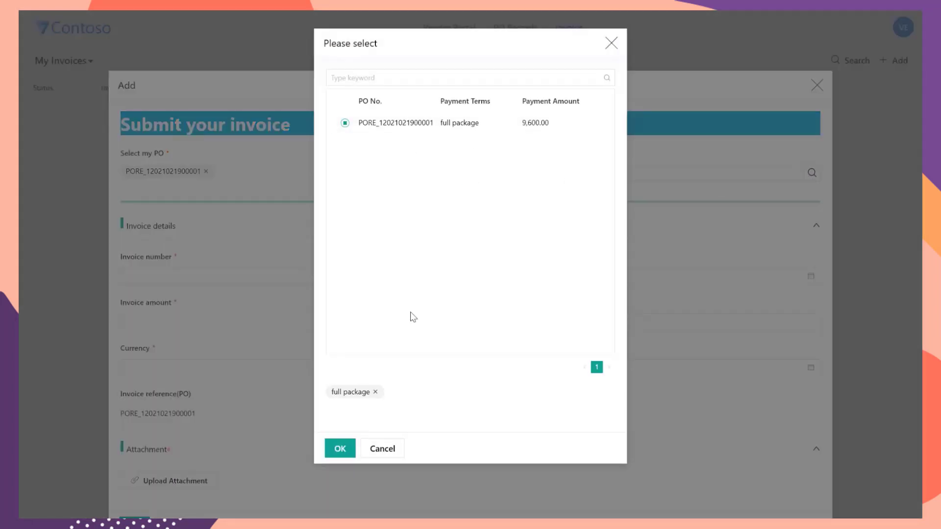
{"action": "left_click", "coordinate": [340, 448]}
{"action": "scroll", "coordinate": [393, 260], "scroll_direction": "down", "scroll_amount": 1}
{"action": "key", "text": "ctrl+v"}
{"action": "left_click", "coordinate": [531, 242]}
{"action": "left_click", "coordinate": [578, 332]}
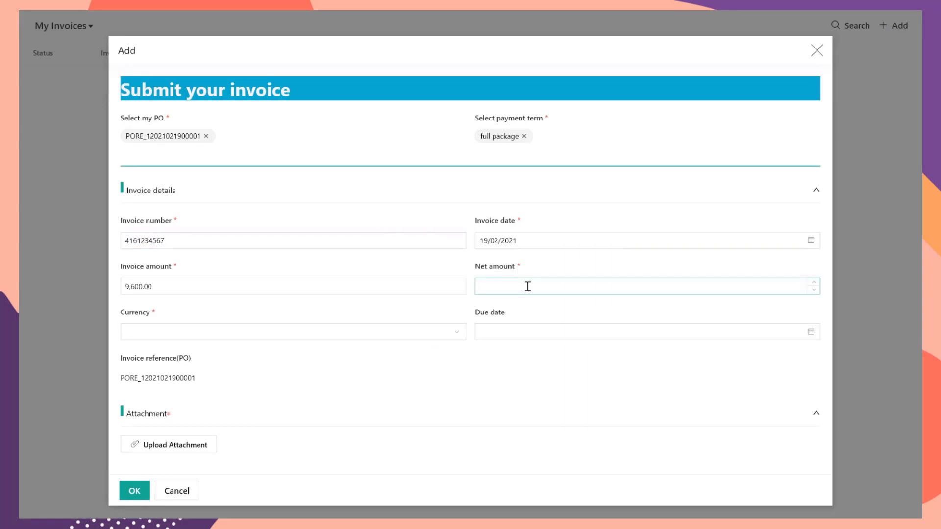
{"action": "left_click", "coordinate": [570, 286]}
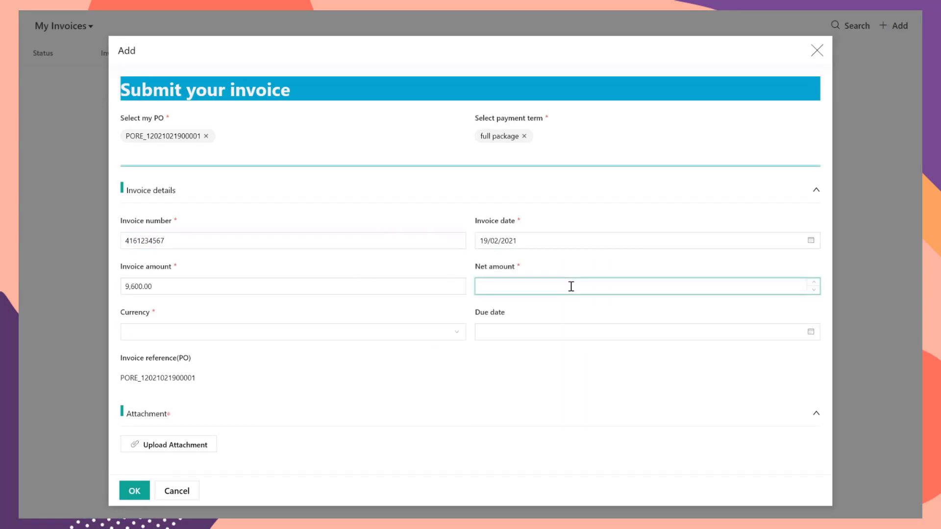
{"action": "type", "text": "9600"}
{"action": "left_click", "coordinate": [384, 333]}
{"action": "left_click", "coordinate": [371, 354]}
{"action": "left_click", "coordinate": [640, 332]}
{"action": "left_click", "coordinate": [591, 354]}
{"action": "left_click", "coordinate": [580, 425]}
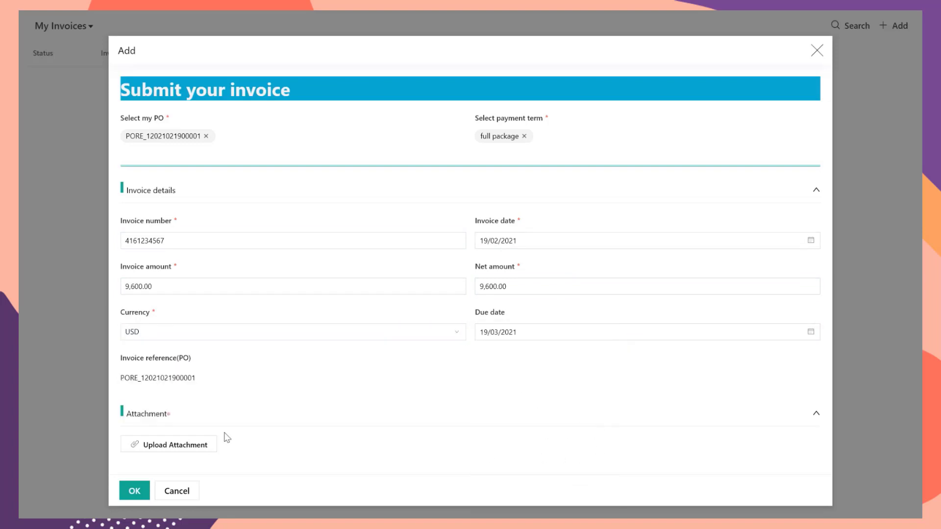
Step: Attach invoice-sample.jpg, submit the invoice, and open its details
{"action": "left_click", "coordinate": [206, 444]}
{"action": "left_click", "coordinate": [302, 79]}
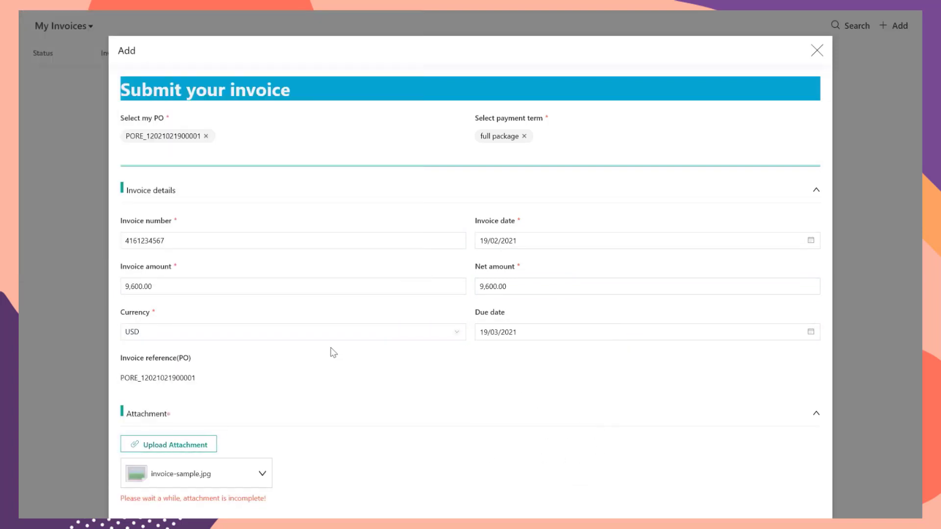
{"action": "left_click_drag", "start_coordinate": [487, 56], "coordinate": [490, 33]}
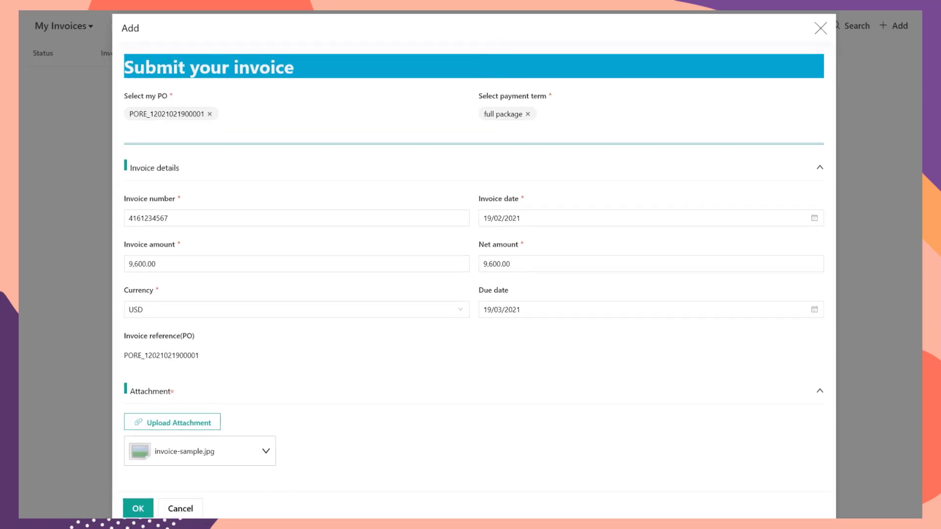
{"action": "left_click", "coordinate": [138, 508]}
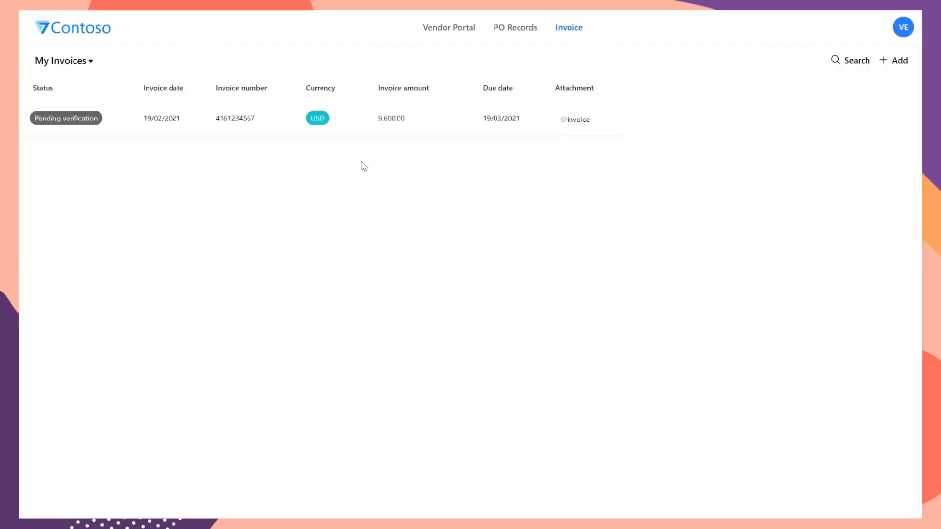
{"action": "left_click", "coordinate": [379, 119]}
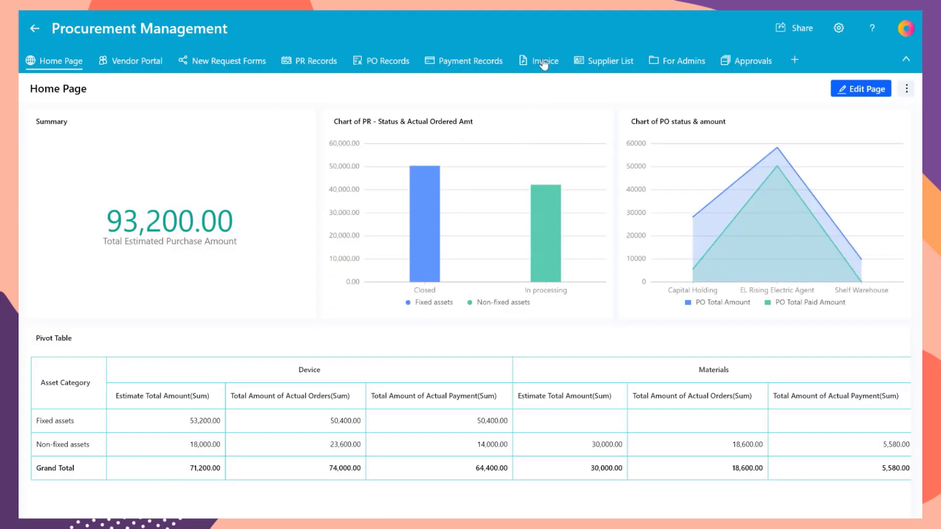
{"action": "left_click", "coordinate": [543, 62]}
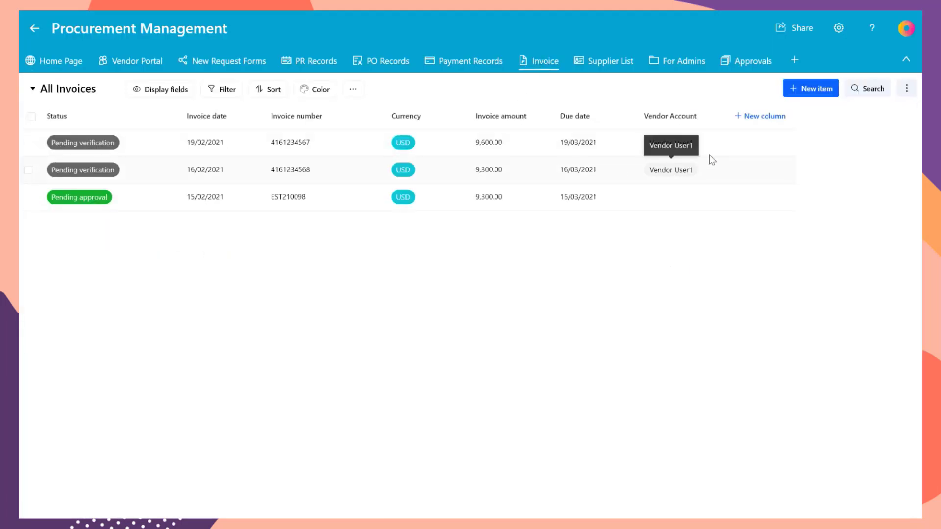
{"action": "left_click", "coordinate": [328, 143]}
{"action": "left_click", "coordinate": [478, 479]}
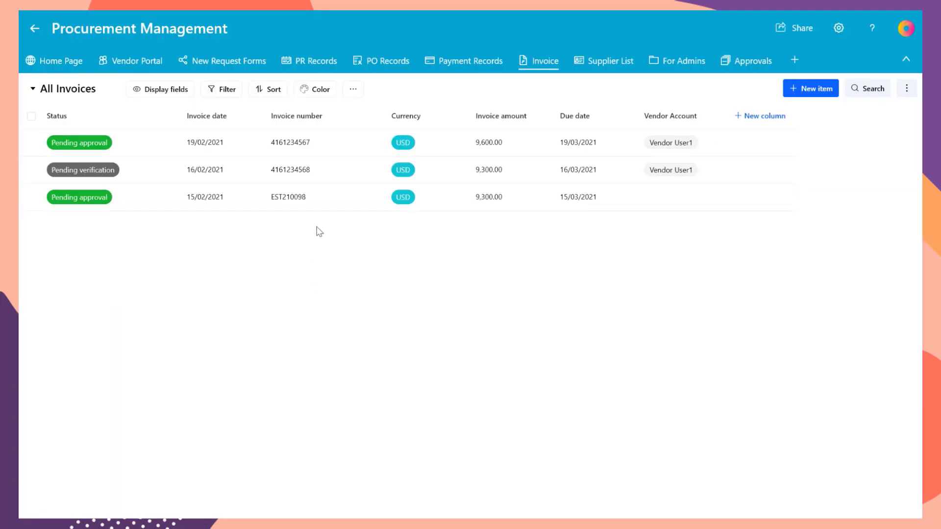
{"action": "mouse_move", "coordinate": [240, 73]}
{"action": "left_click", "coordinate": [254, 138]}
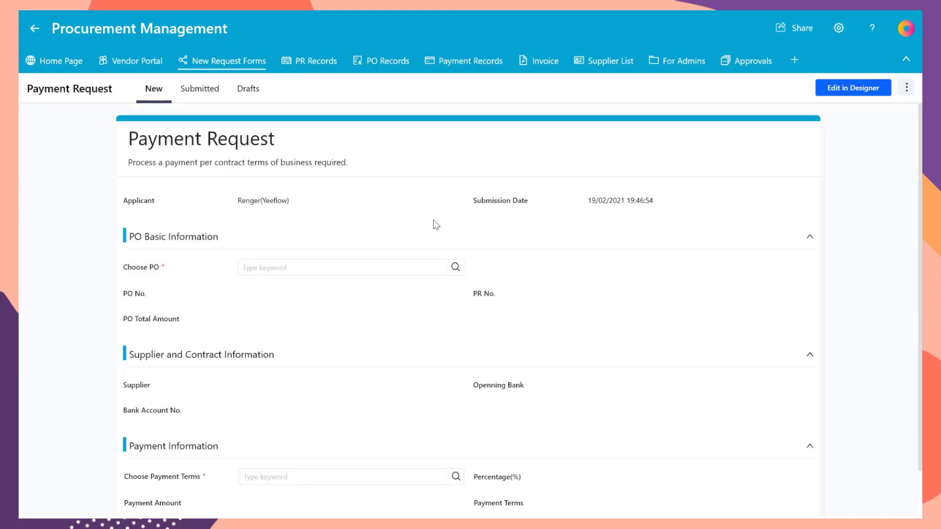
{"action": "left_click", "coordinate": [455, 268]}
{"action": "left_click", "coordinate": [542, 124]}
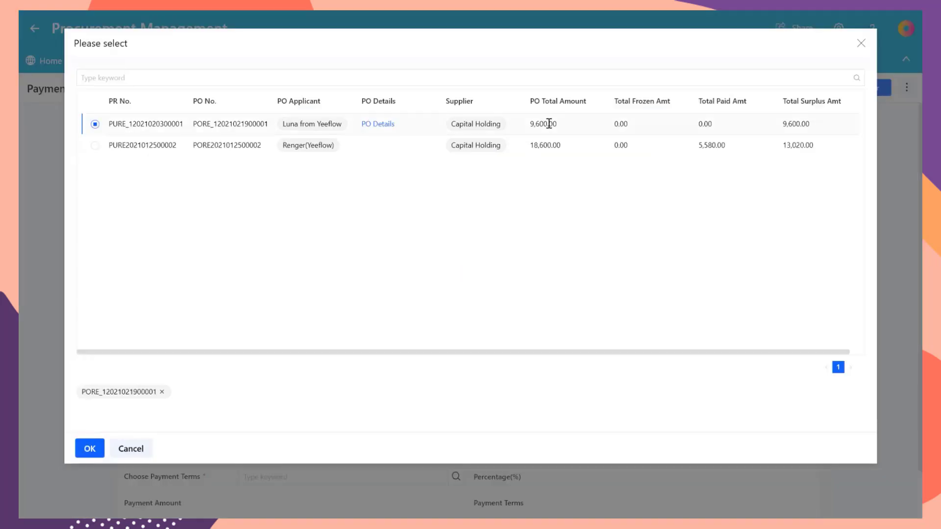
{"action": "left_click", "coordinate": [89, 448]}
{"action": "scroll", "coordinate": [459, 306], "scroll_direction": "down", "scroll_amount": 4}
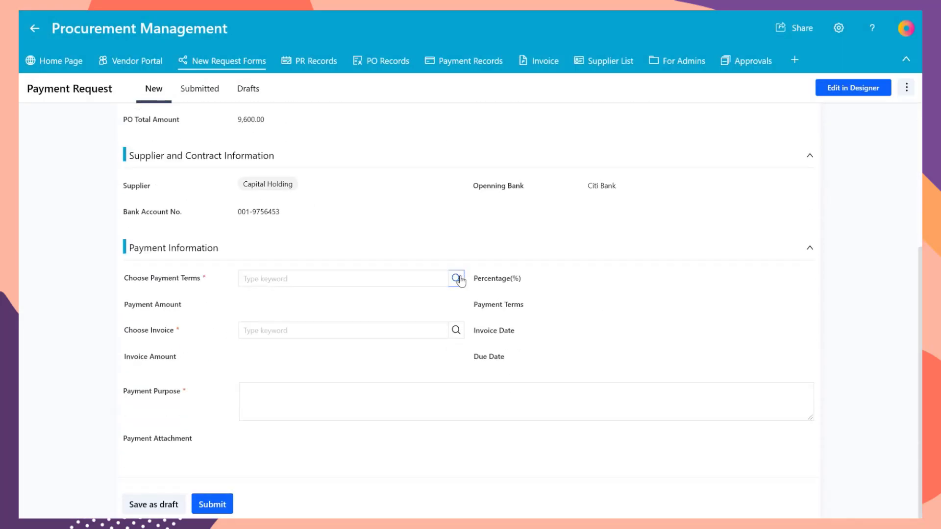
{"action": "left_click", "coordinate": [456, 278]}
{"action": "left_click", "coordinate": [433, 125]}
{"action": "left_click", "coordinate": [339, 449]}
{"action": "left_click", "coordinate": [455, 330]}
{"action": "left_click", "coordinate": [508, 126]}
{"action": "left_click", "coordinate": [339, 449]}
{"action": "left_click", "coordinate": [283, 400]}
{"action": "type", "text": "Pay to vendor"}
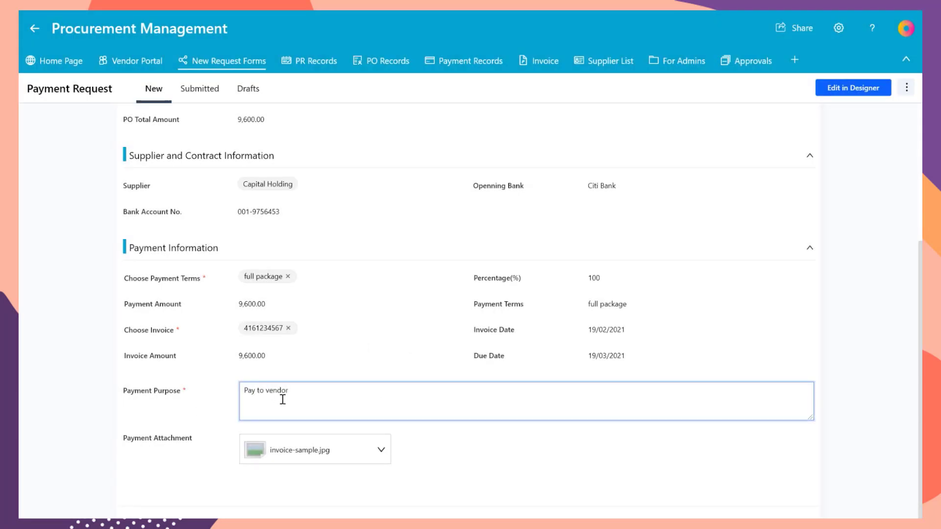
{"action": "left_click", "coordinate": [166, 453]}
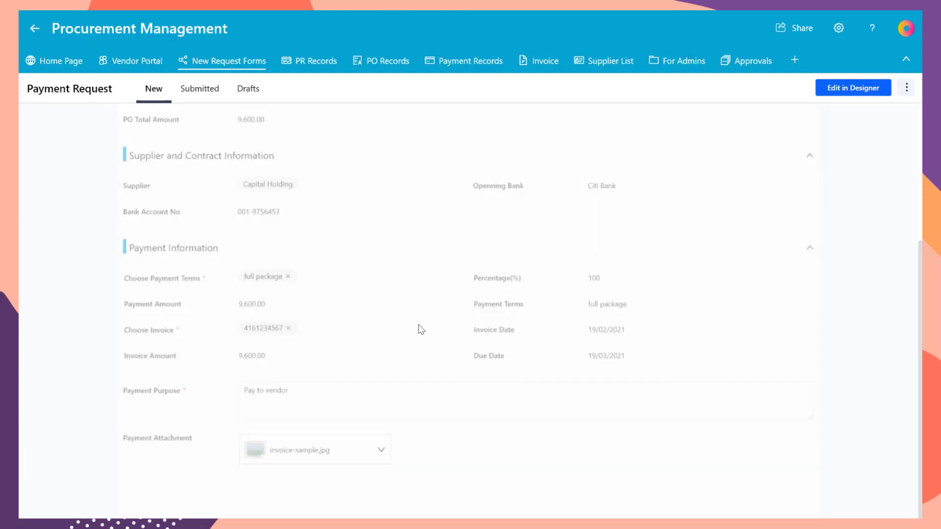
Step: Approve the pending Payment Approval task: paid 19/02/2021 by bank transfer, with a payment reference
{"action": "mouse_move", "coordinate": [750, 61]}
{"action": "left_click", "coordinate": [735, 89]}
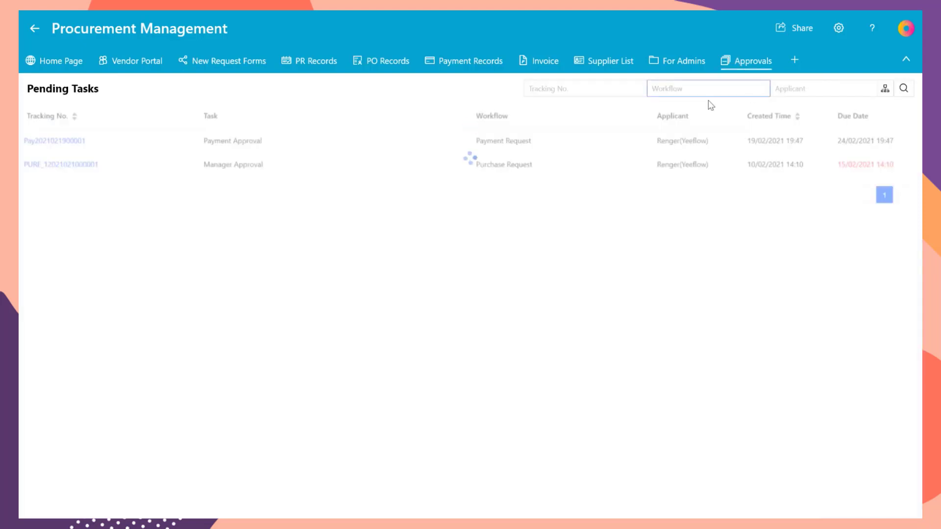
{"action": "left_click", "coordinate": [174, 141]}
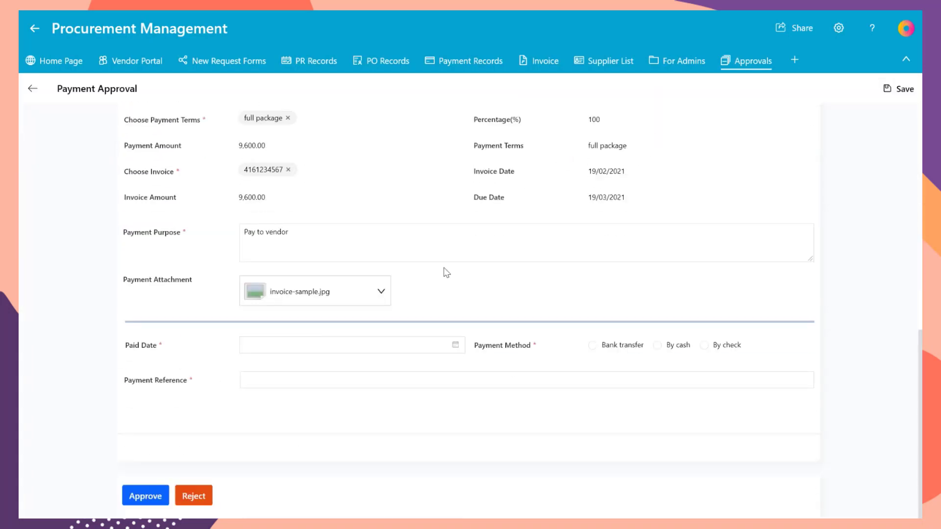
{"action": "left_click", "coordinate": [421, 346]}
{"action": "left_click", "coordinate": [345, 439]}
{"action": "left_click", "coordinate": [592, 346]}
{"action": "left_click", "coordinate": [324, 379]}
{"action": "left_click", "coordinate": [337, 444]}
{"action": "left_click", "coordinate": [147, 496]}
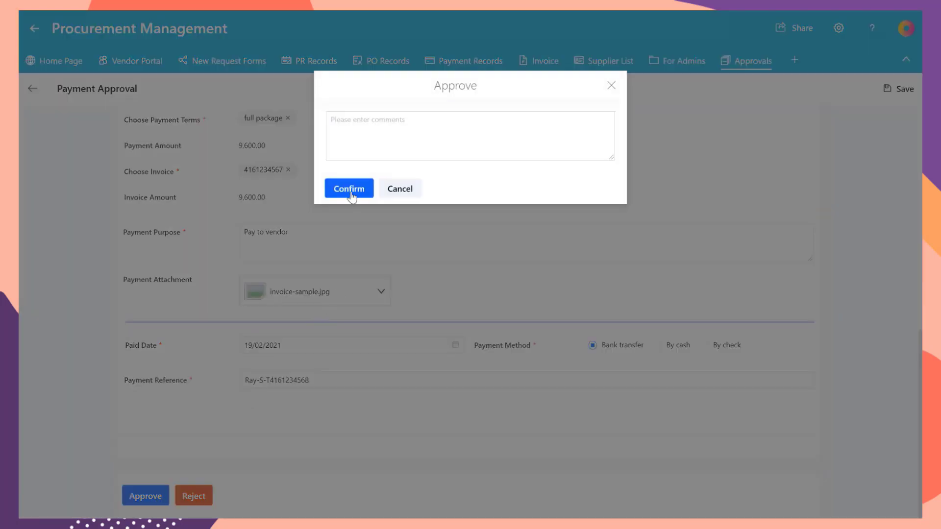
{"action": "left_click", "coordinate": [347, 189]}
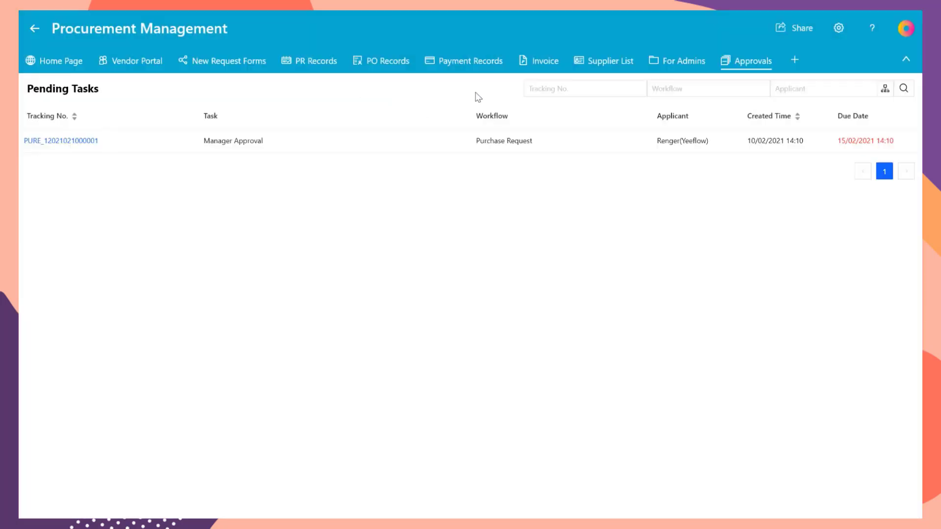
{"action": "left_click", "coordinate": [539, 62]}
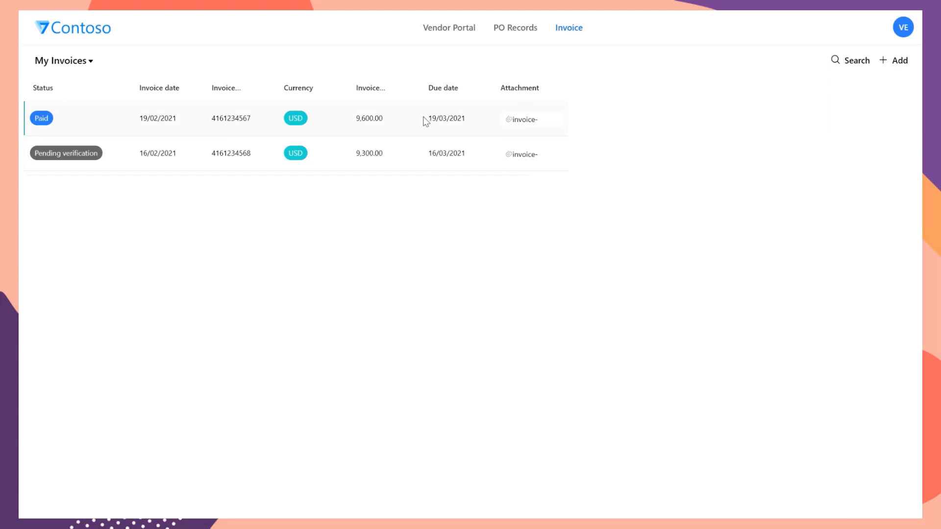
{"action": "left_click", "coordinate": [424, 120]}
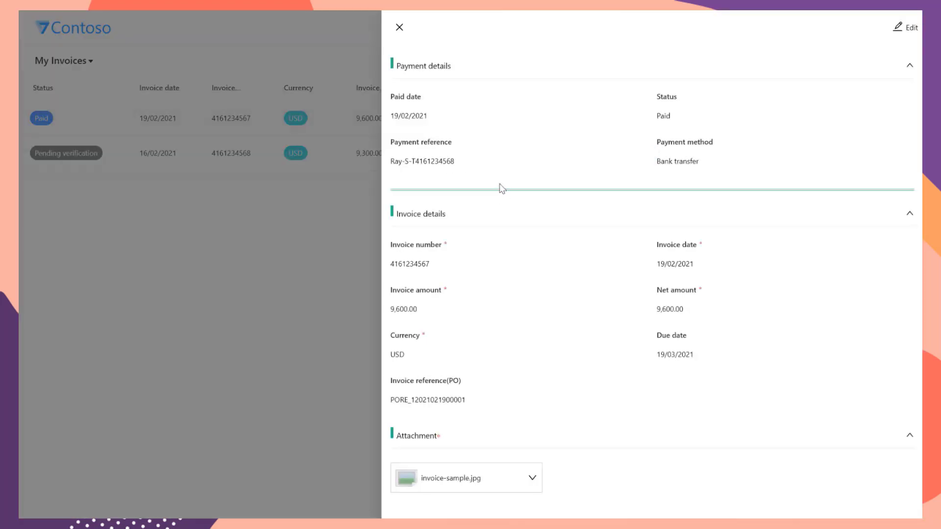